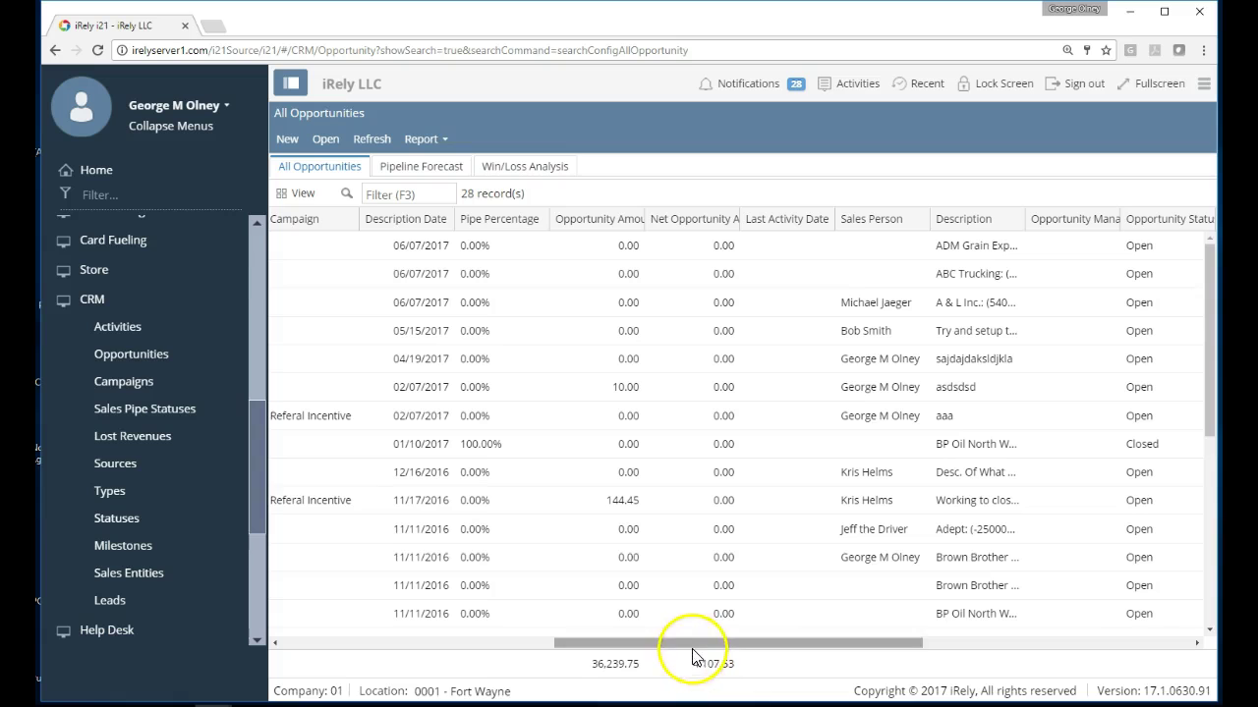
Step: Scroll the opportunities grid fully left to bring the Opportunity Name column into view
{"action": "left_click_drag", "start_coordinate": [691, 643], "coordinate": [419, 643]}
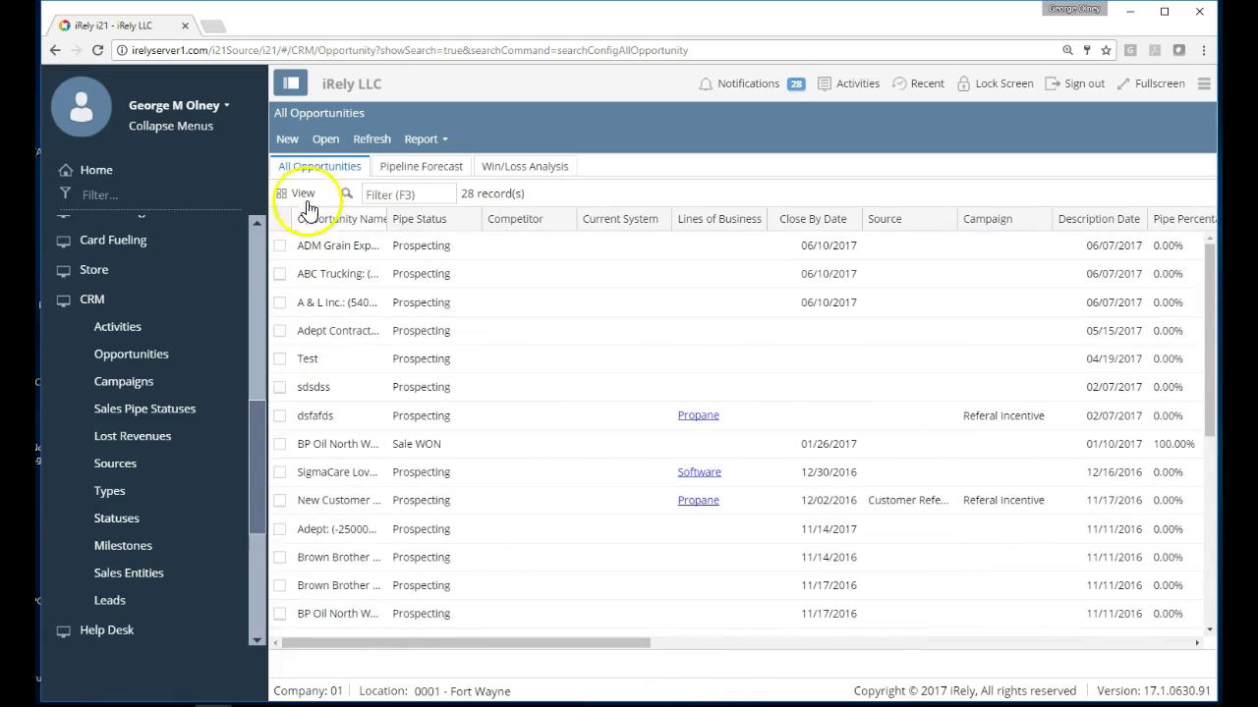
Step: Create a new Sale-direction opportunity named 'Lubricants Deal for new store'
{"action": "left_click", "coordinate": [287, 138]}
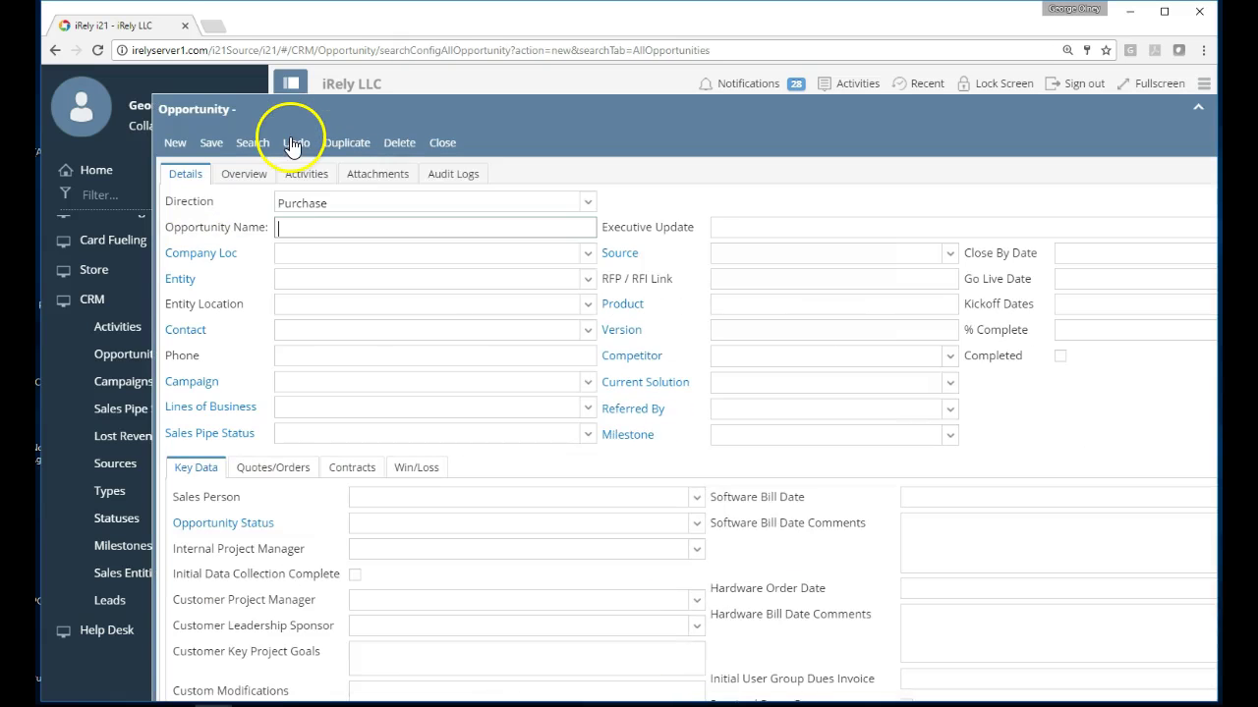
{"action": "left_click_drag", "start_coordinate": [553, 106], "coordinate": [479, 77]}
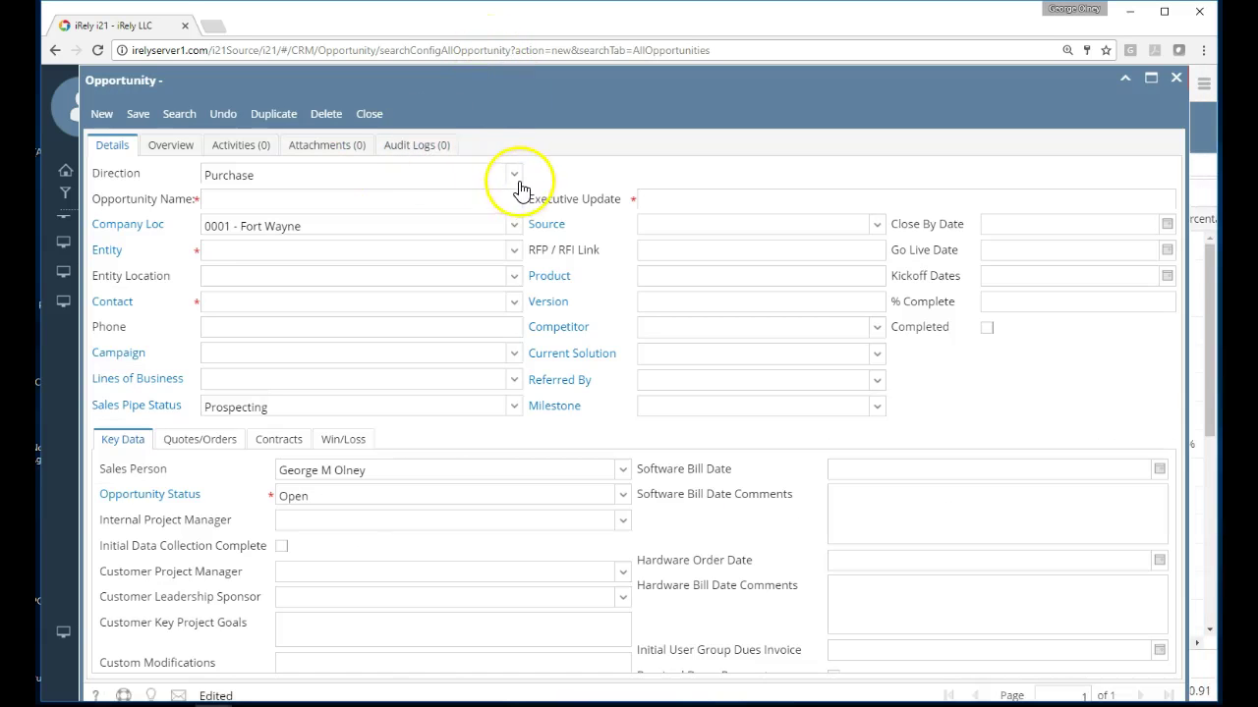
{"action": "left_click", "coordinate": [492, 175]}
{"action": "left_click", "coordinate": [391, 241]}
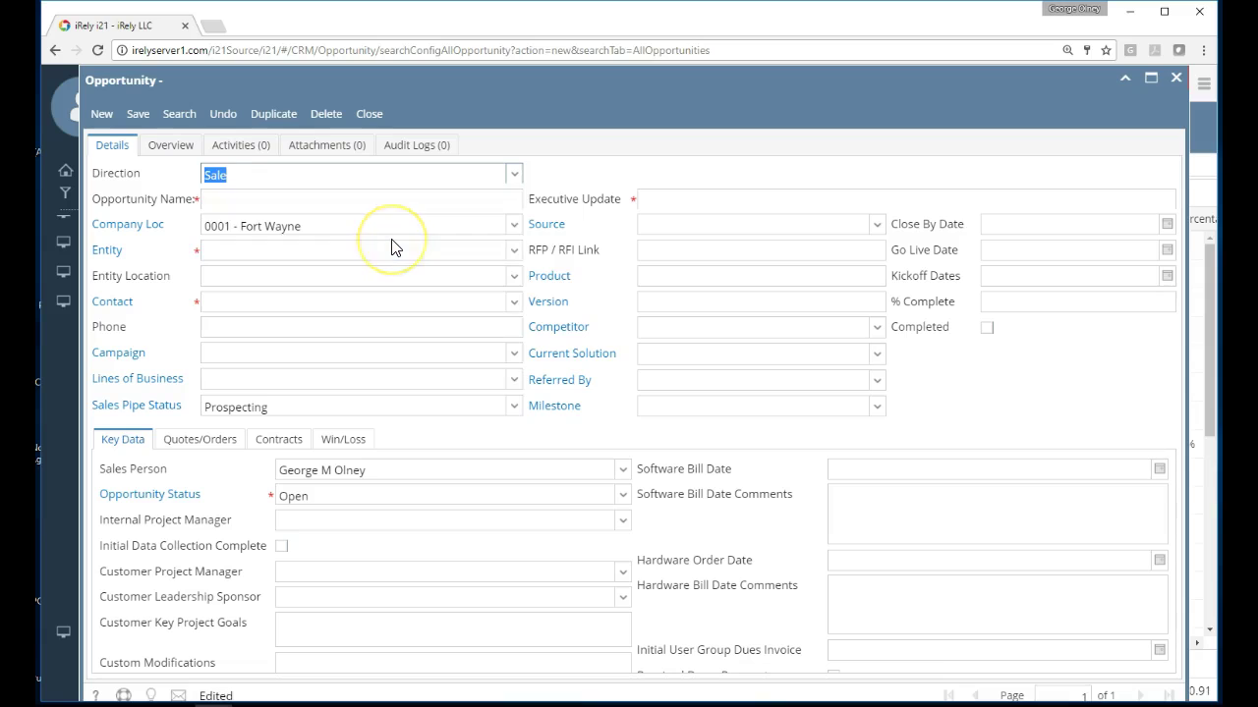
{"action": "left_click", "coordinate": [381, 199]}
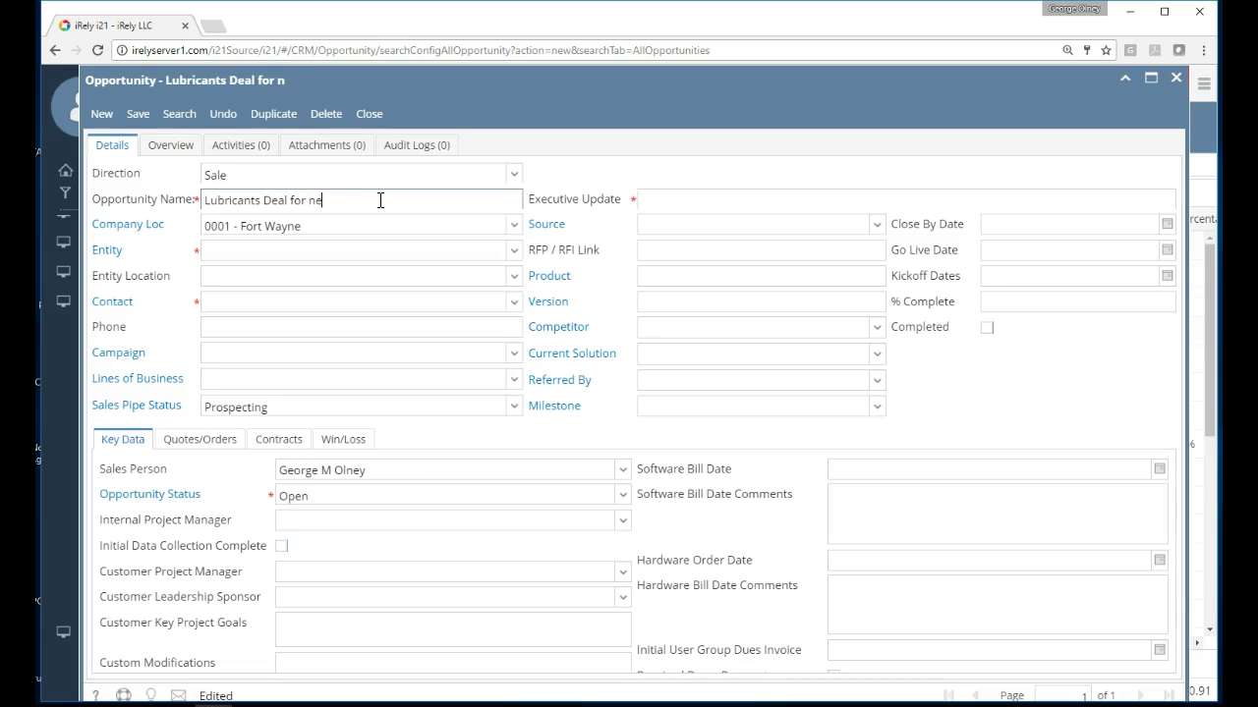
{"action": "key", "text": "Tab"}
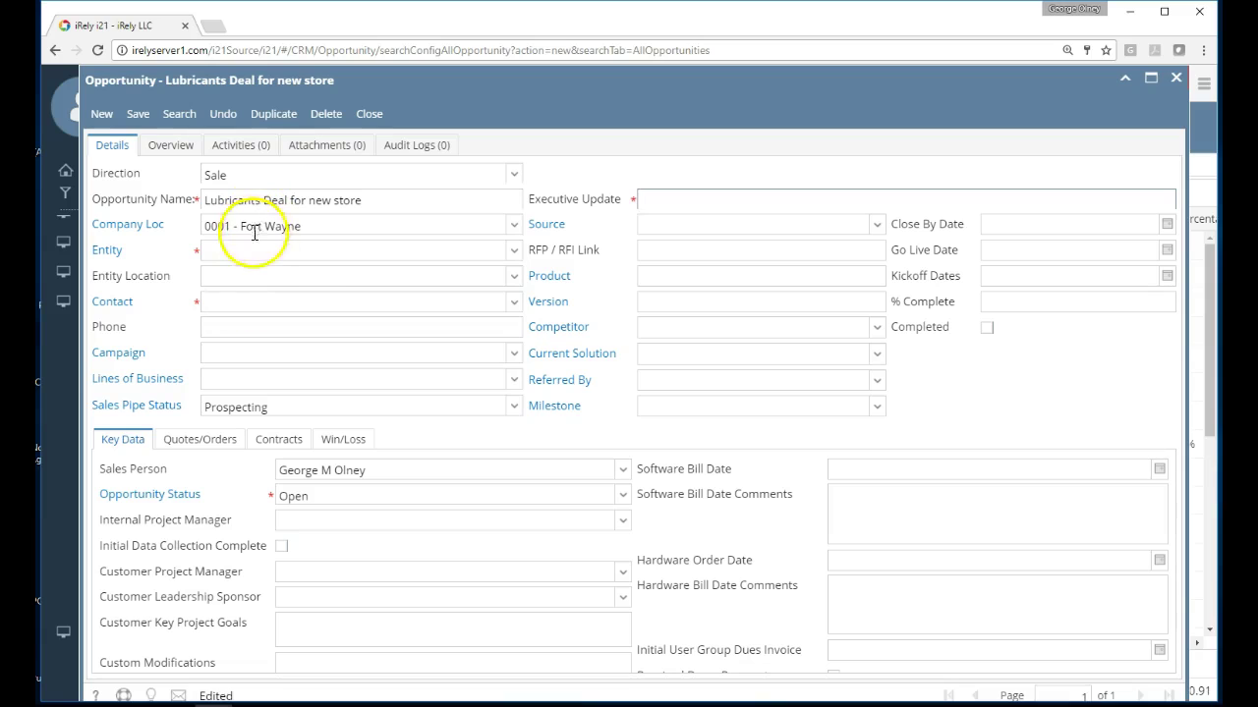
Step: Search 'geor' and choose George Oil as the entity, auto-filling location, contact and phone
{"action": "left_click", "coordinate": [285, 247]}
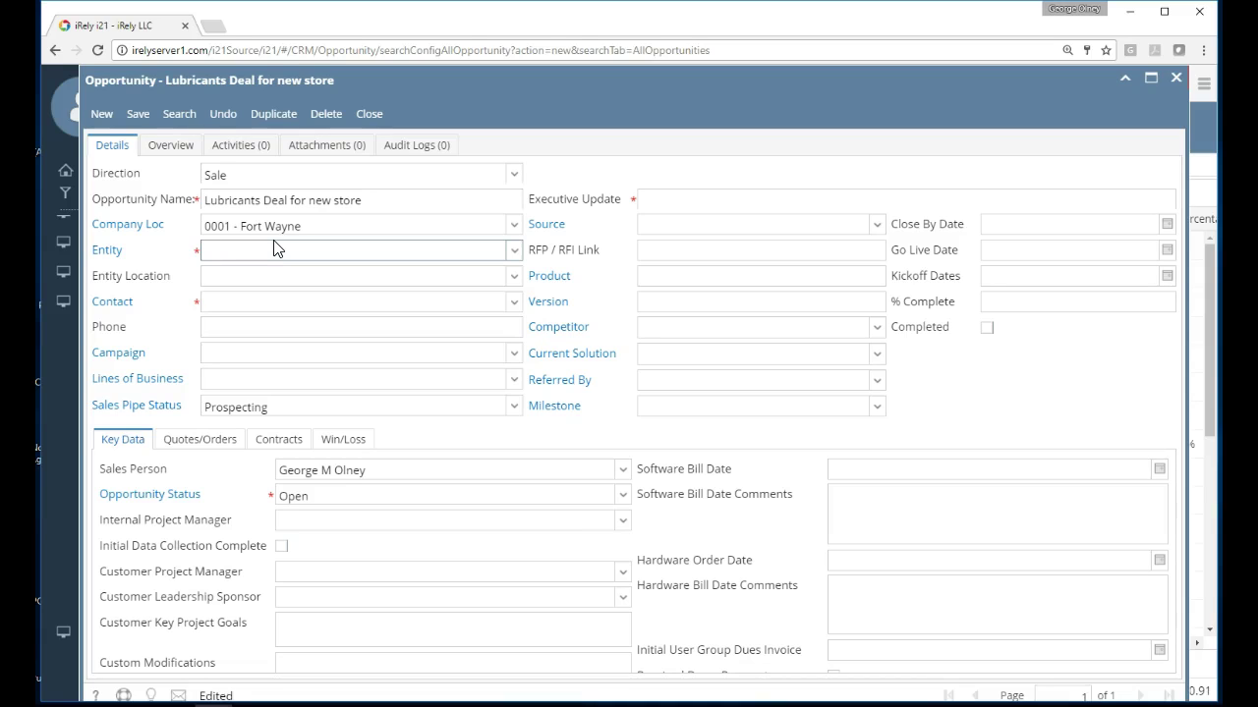
{"action": "type", "text": "george"}
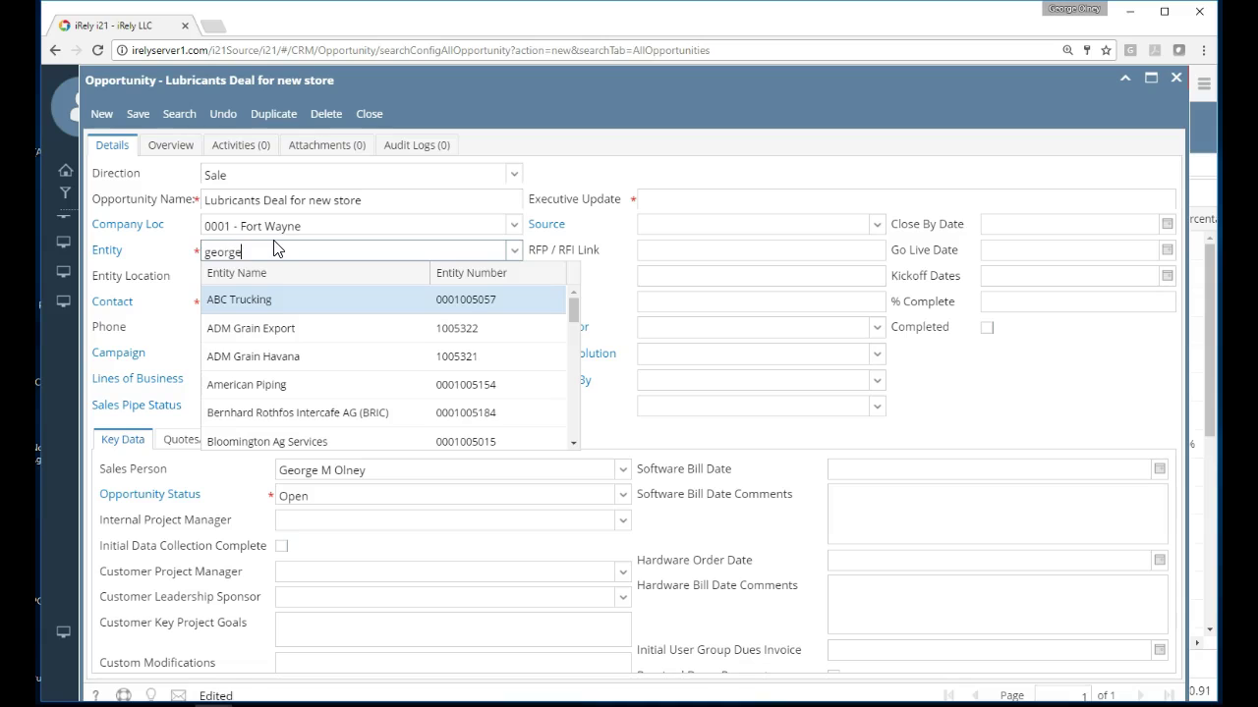
{"action": "key", "text": "Down"}
{"action": "key", "text": "Return"}
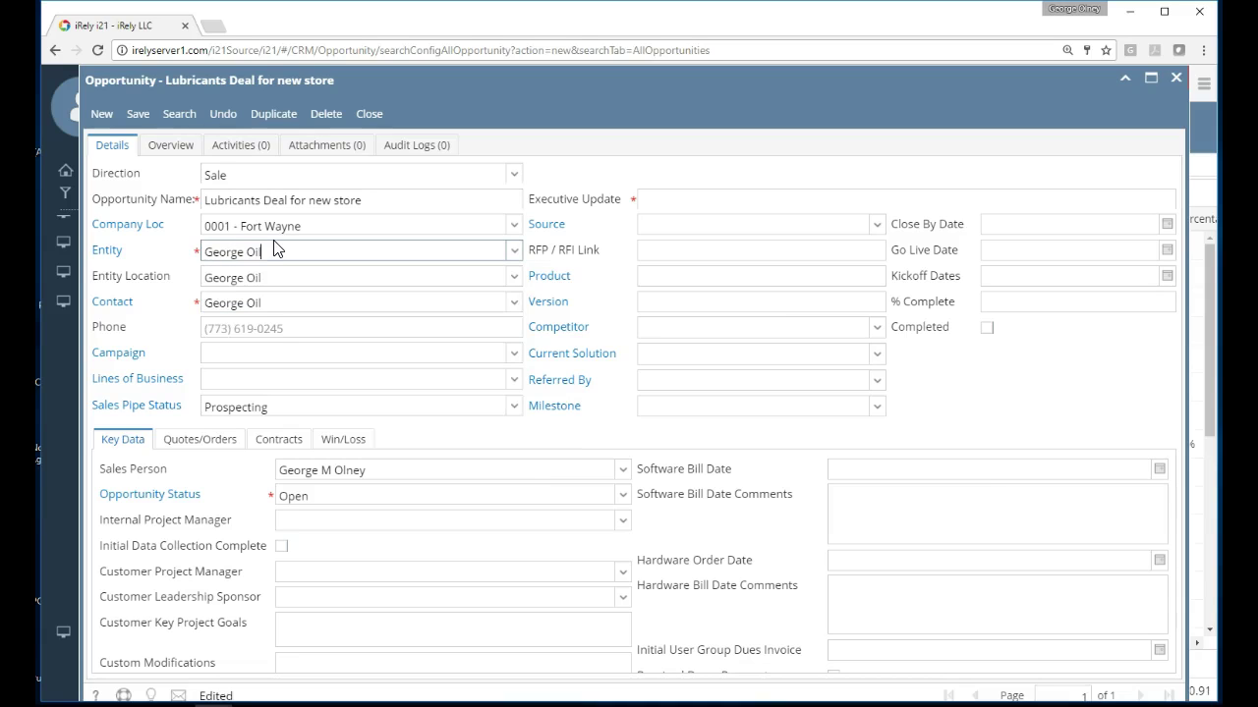
{"action": "key", "text": "Tab"}
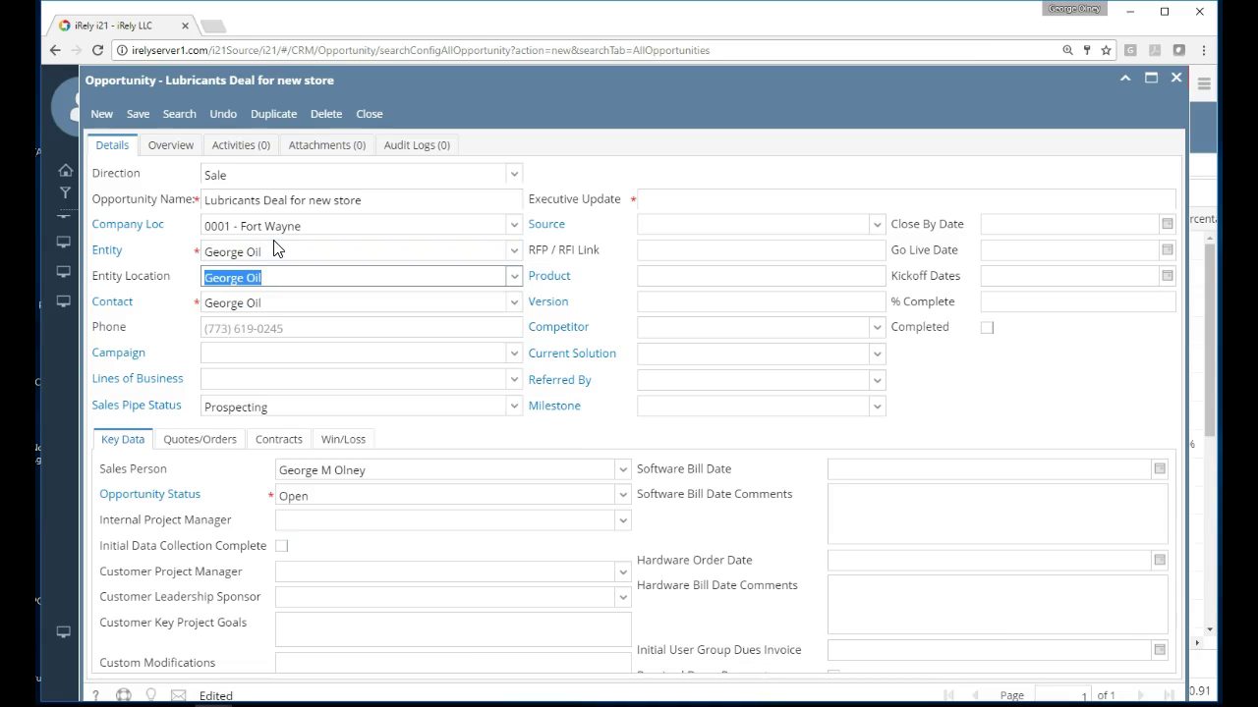
Step: Open the George Oil entity record and check that its entity type is Prospect
{"action": "left_click", "coordinate": [118, 263]}
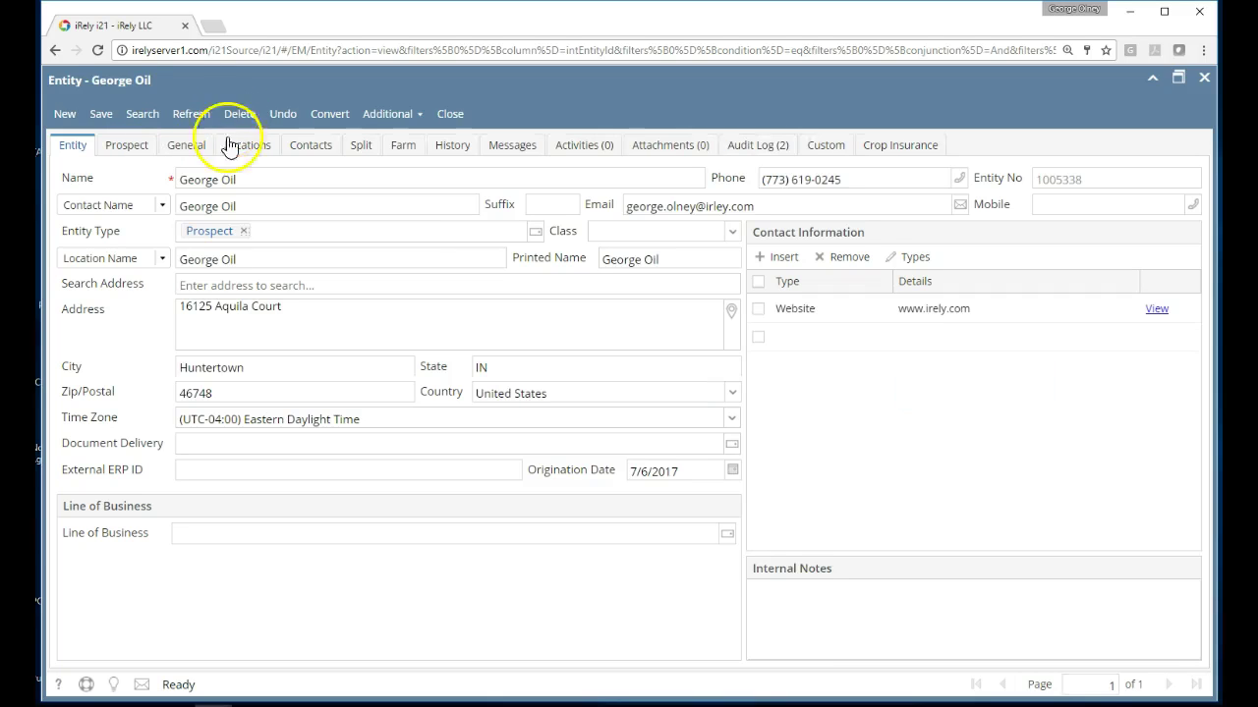
{"action": "left_click", "coordinate": [317, 235]}
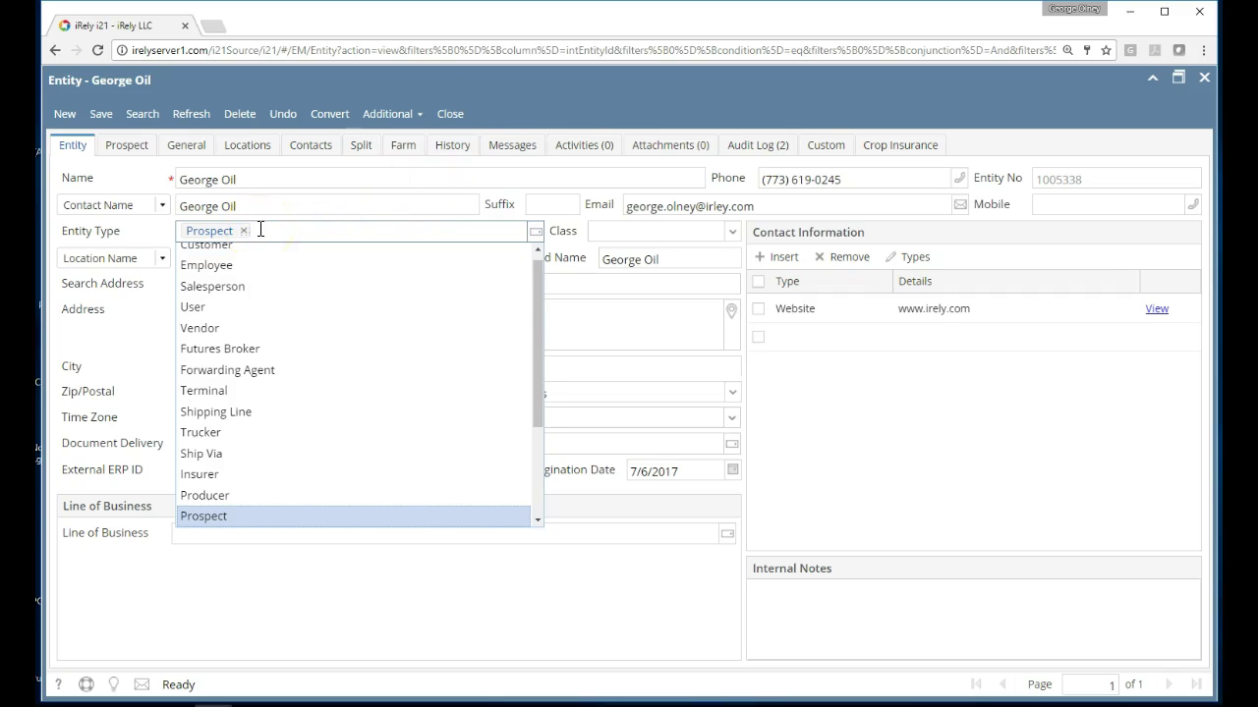
{"action": "left_click", "coordinate": [456, 114]}
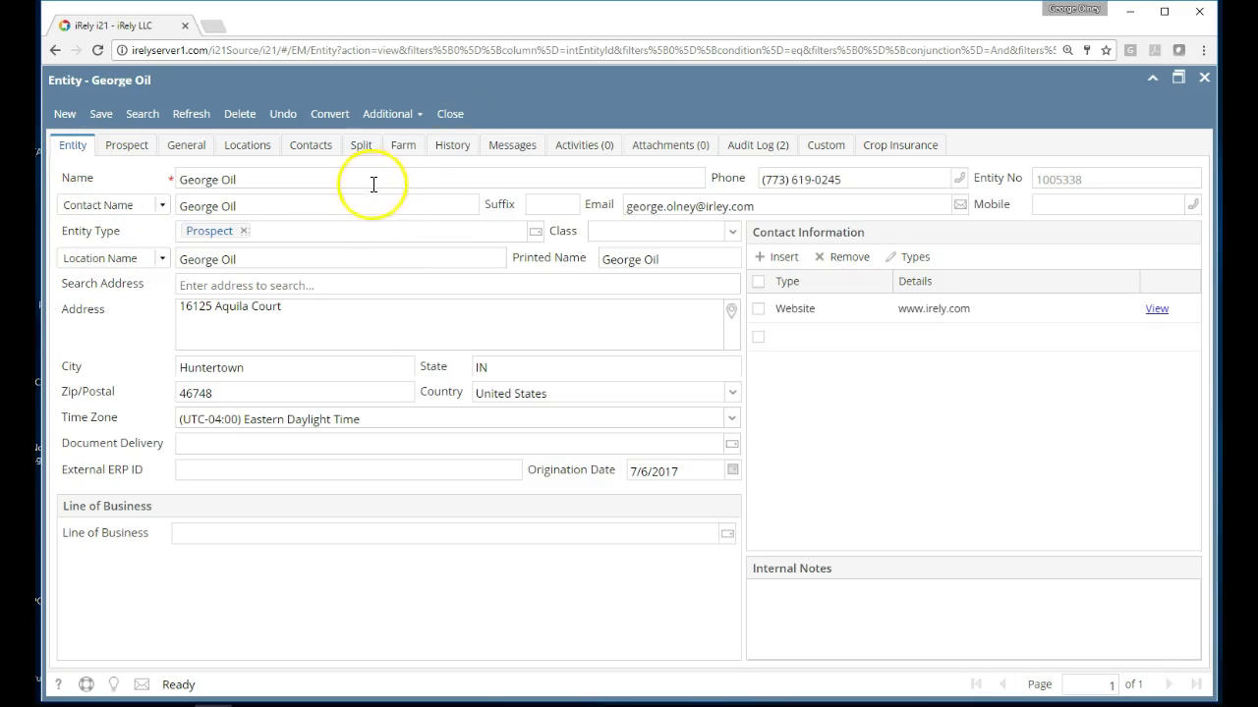
Step: Return to the opportunity and leave the Campaign field empty
{"action": "left_click", "coordinate": [451, 117]}
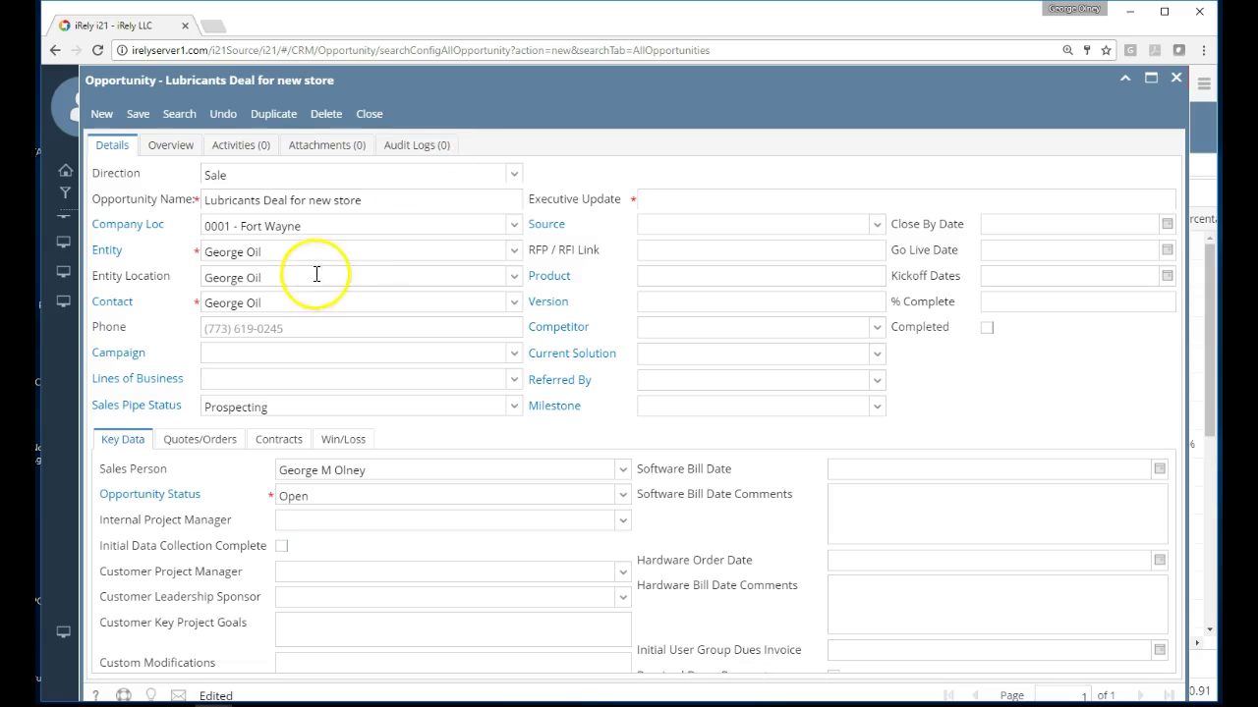
{"action": "left_click", "coordinate": [284, 350]}
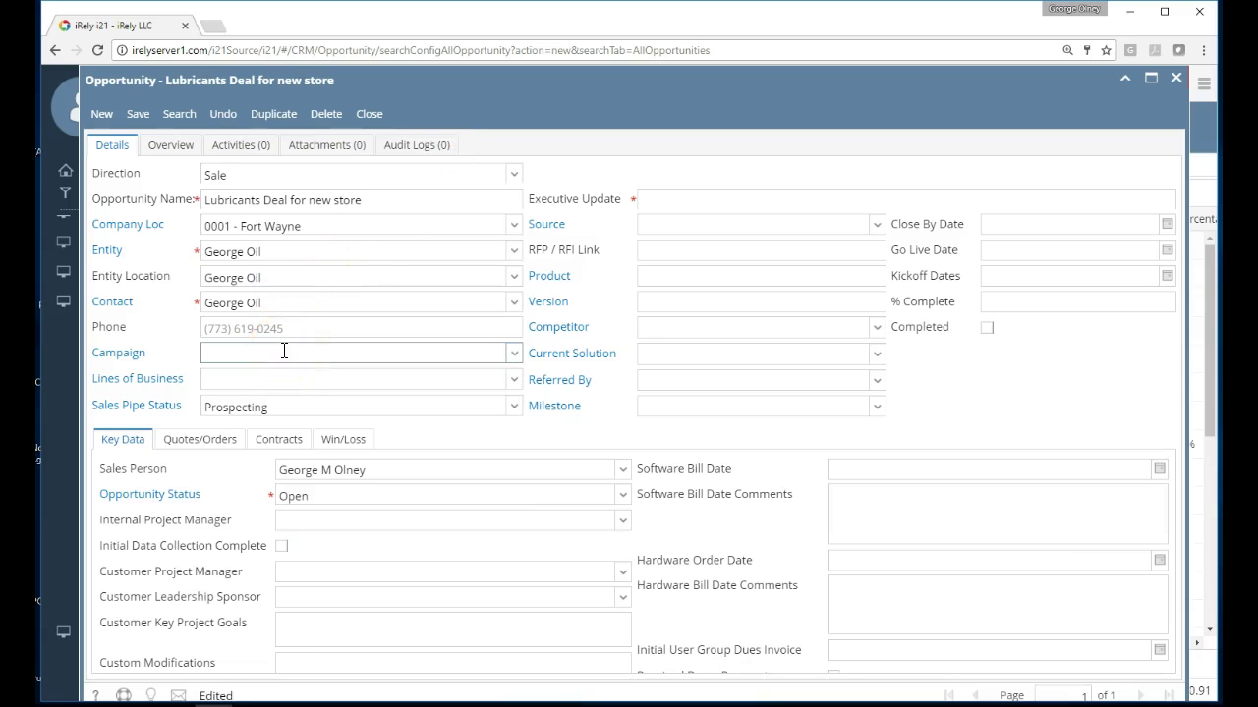
{"action": "left_click", "coordinate": [516, 354]}
{"action": "left_click", "coordinate": [516, 355]}
Step: Add Lubricants as the opportunity's line of business
{"action": "left_click", "coordinate": [383, 386]}
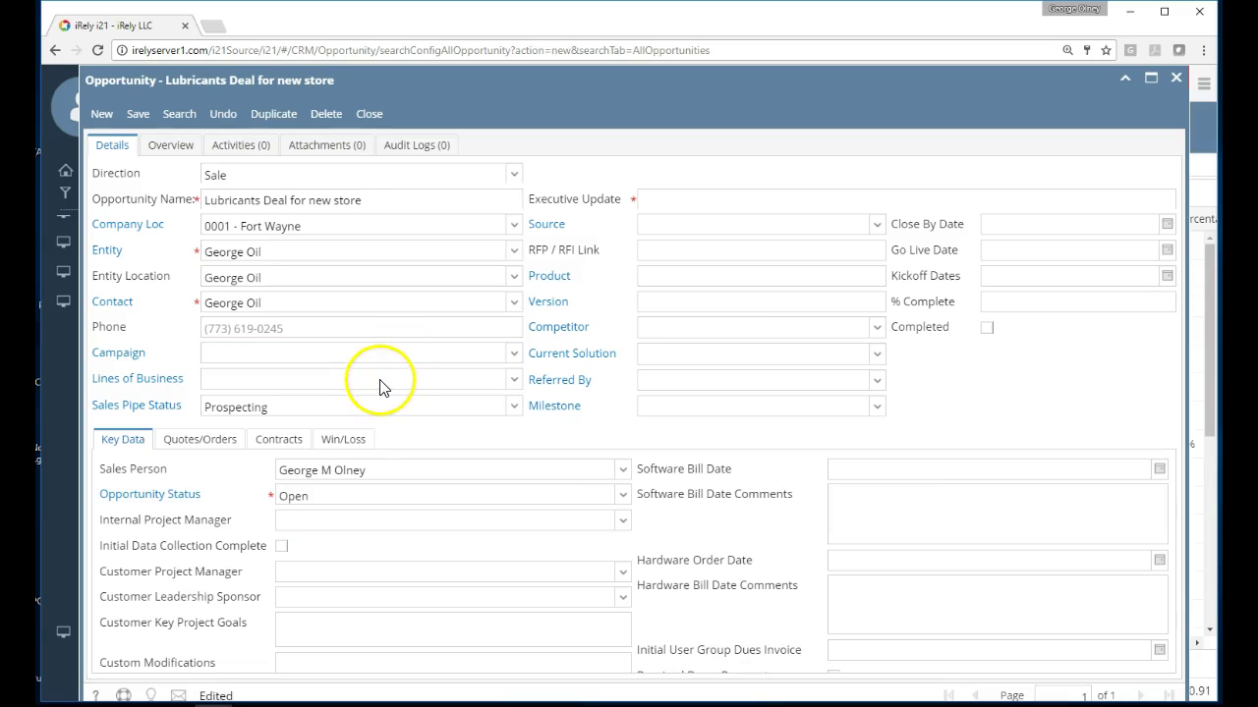
{"action": "left_click", "coordinate": [514, 381]}
{"action": "type", "text": "lu"}
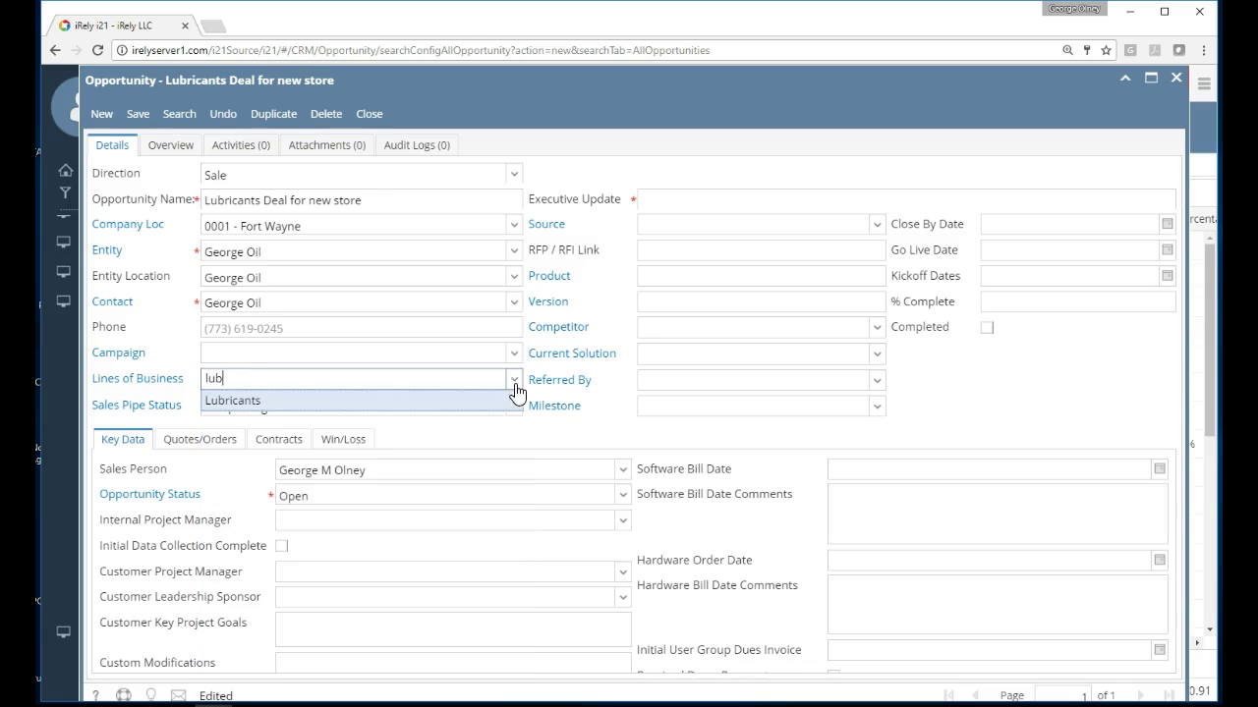
{"action": "type", "text": "b"}
{"action": "key", "text": "Return"}
{"action": "key", "text": "Tab"}
{"action": "left_click", "coordinate": [224, 378]}
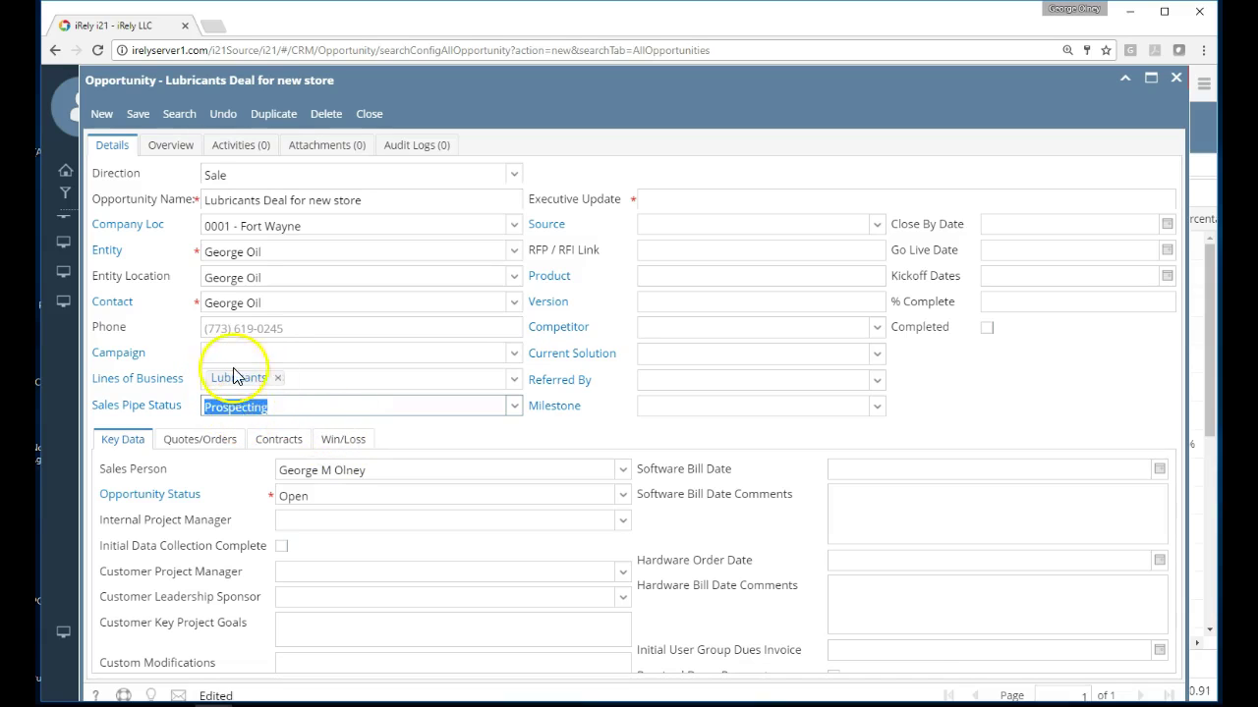
Step: Keep Prospecting as the sales pipe status and review all seven pipe stages
{"action": "left_click", "coordinate": [514, 407]}
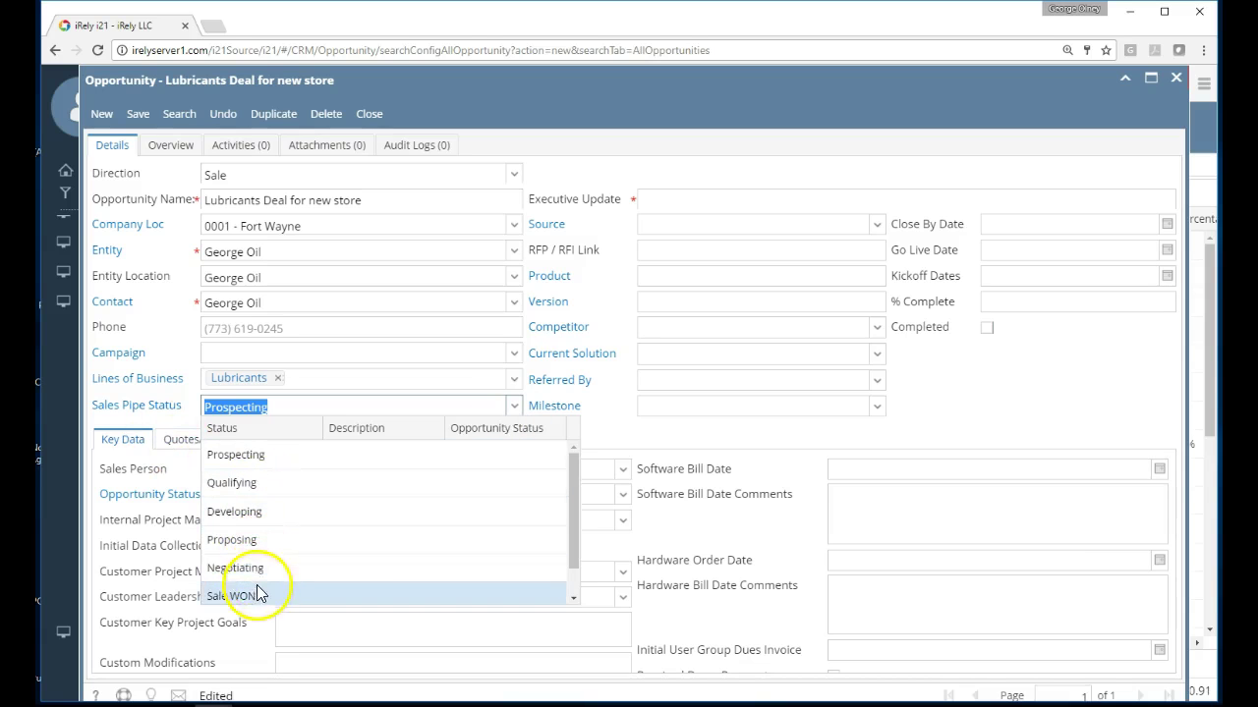
{"action": "left_click", "coordinate": [150, 413]}
{"action": "left_click", "coordinate": [150, 412]}
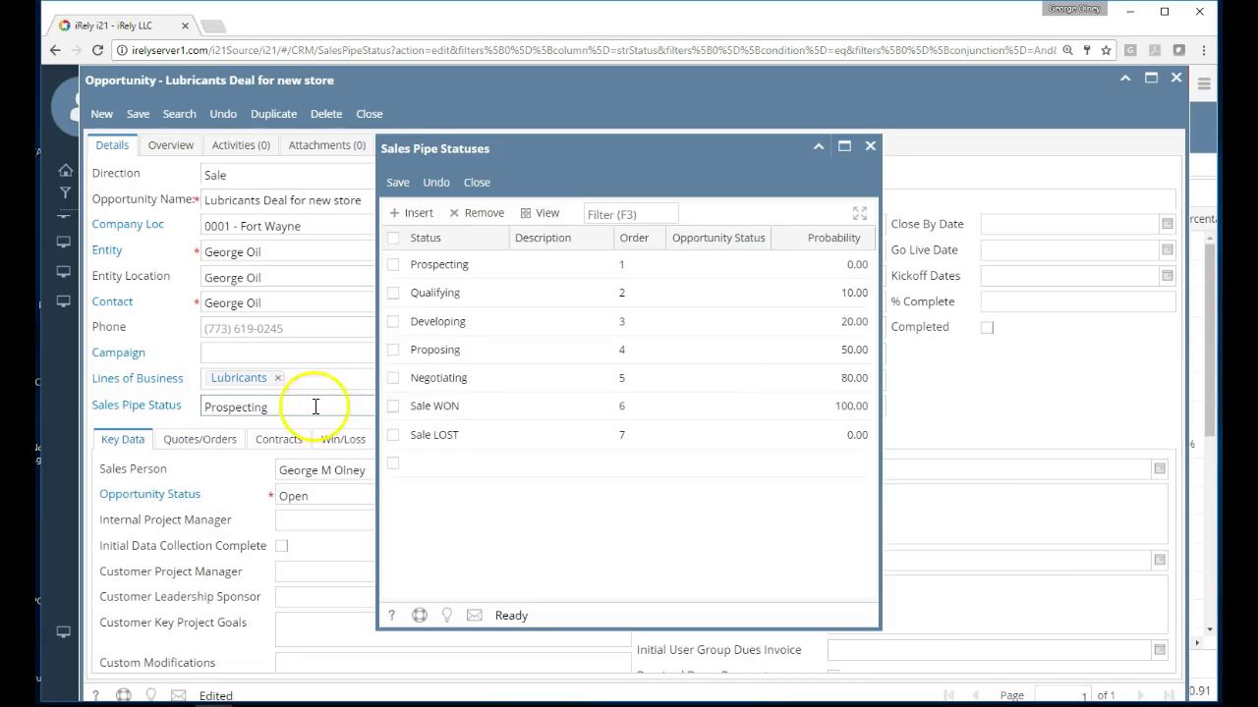
{"action": "left_click", "coordinate": [394, 242]}
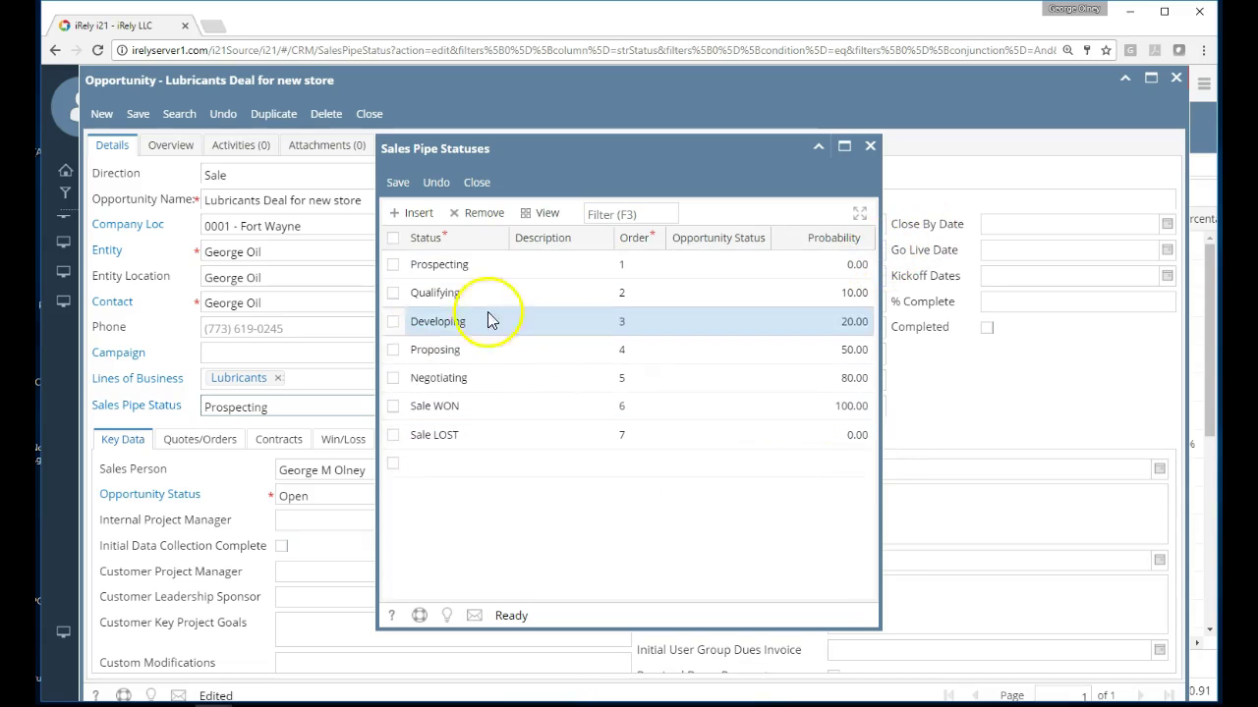
{"action": "left_click", "coordinate": [477, 183]}
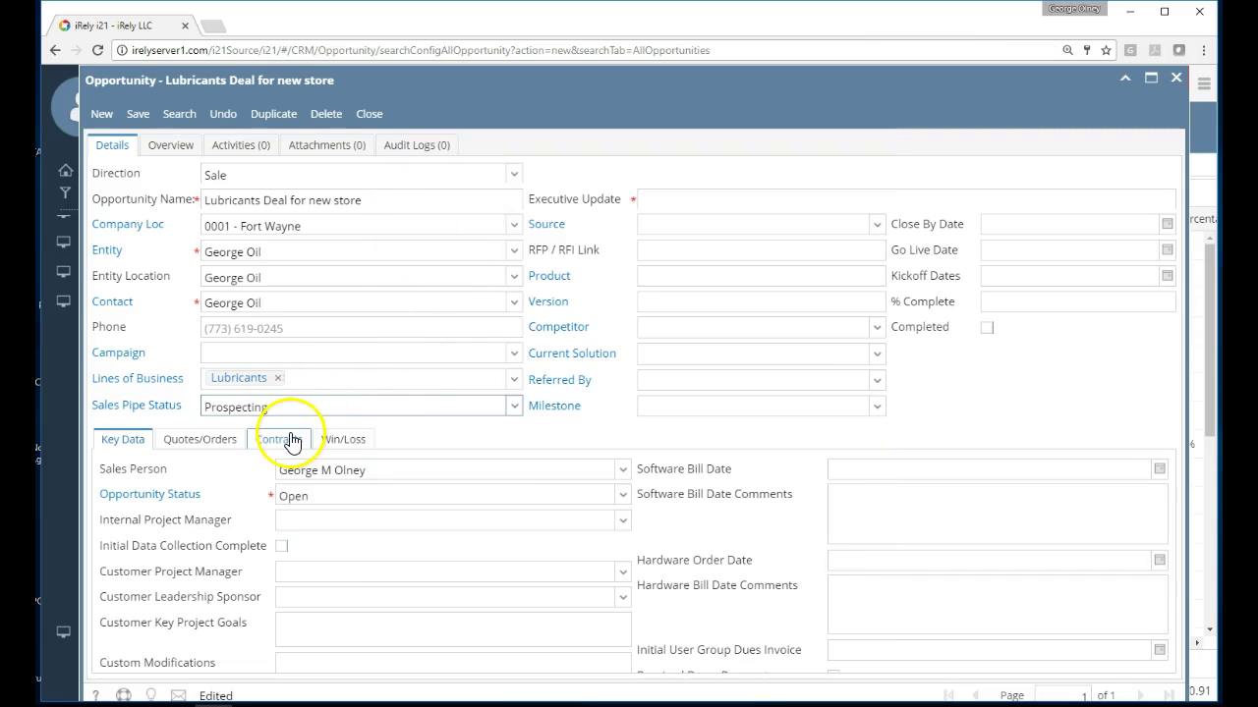
Step: Enter executive update 'Waiting for callback' and set the source to Trade Show
{"action": "left_click", "coordinate": [709, 203]}
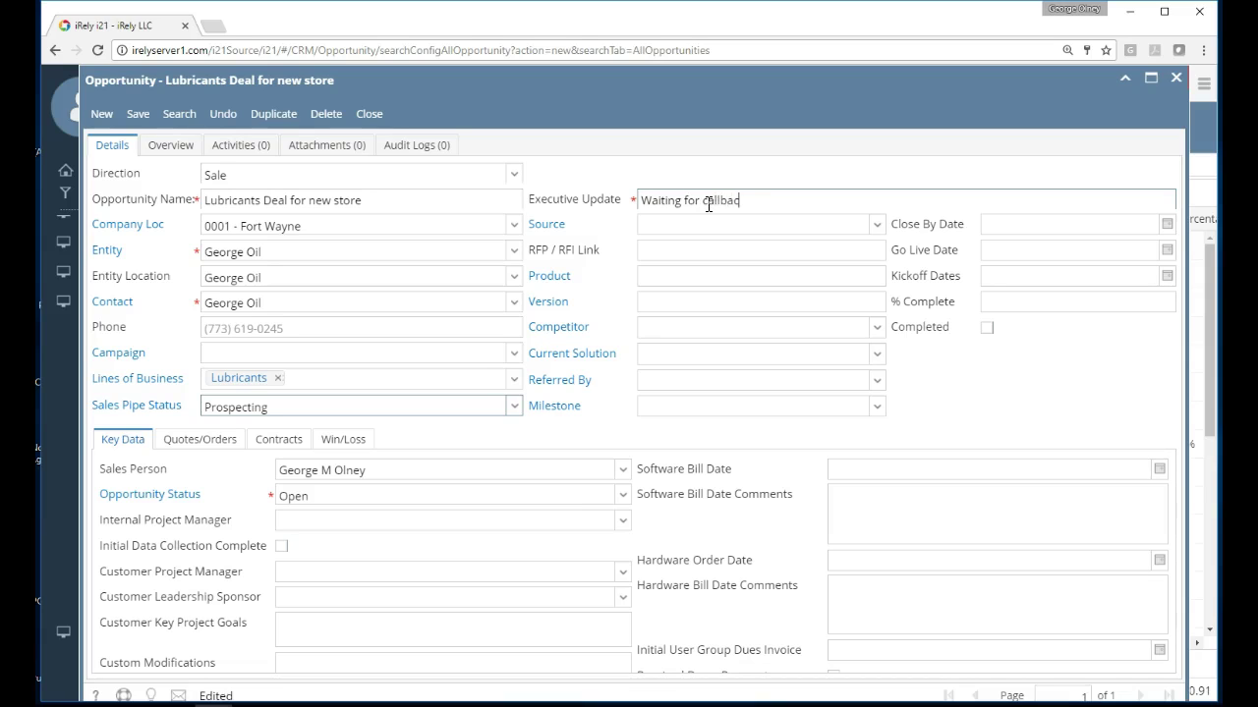
{"action": "key", "text": "Tab"}
{"action": "key", "text": "Tab"}
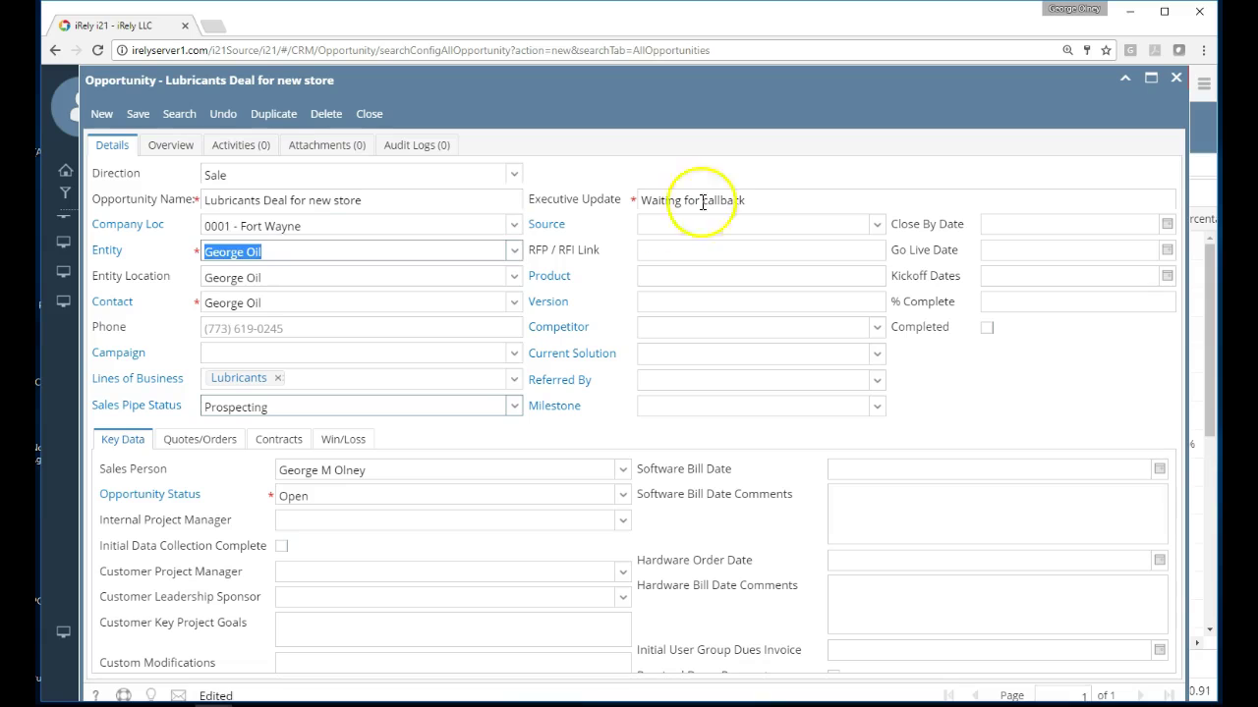
{"action": "left_click", "coordinate": [876, 225]}
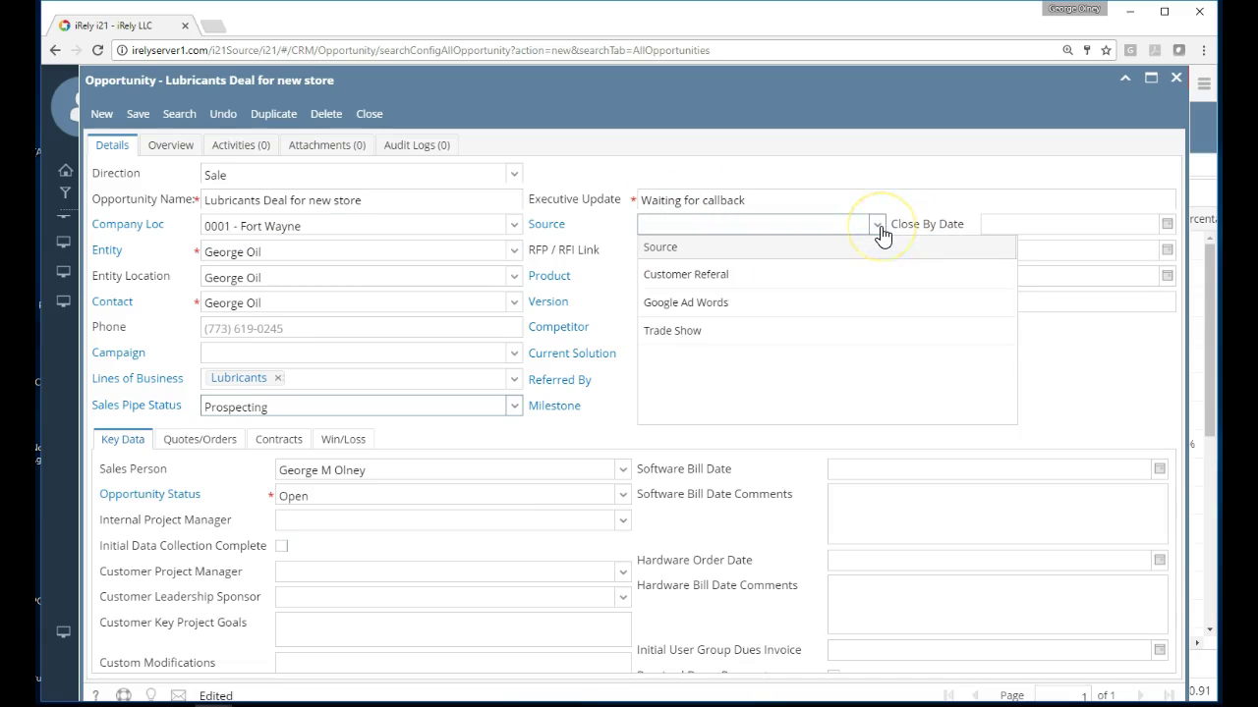
{"action": "key", "text": "Return"}
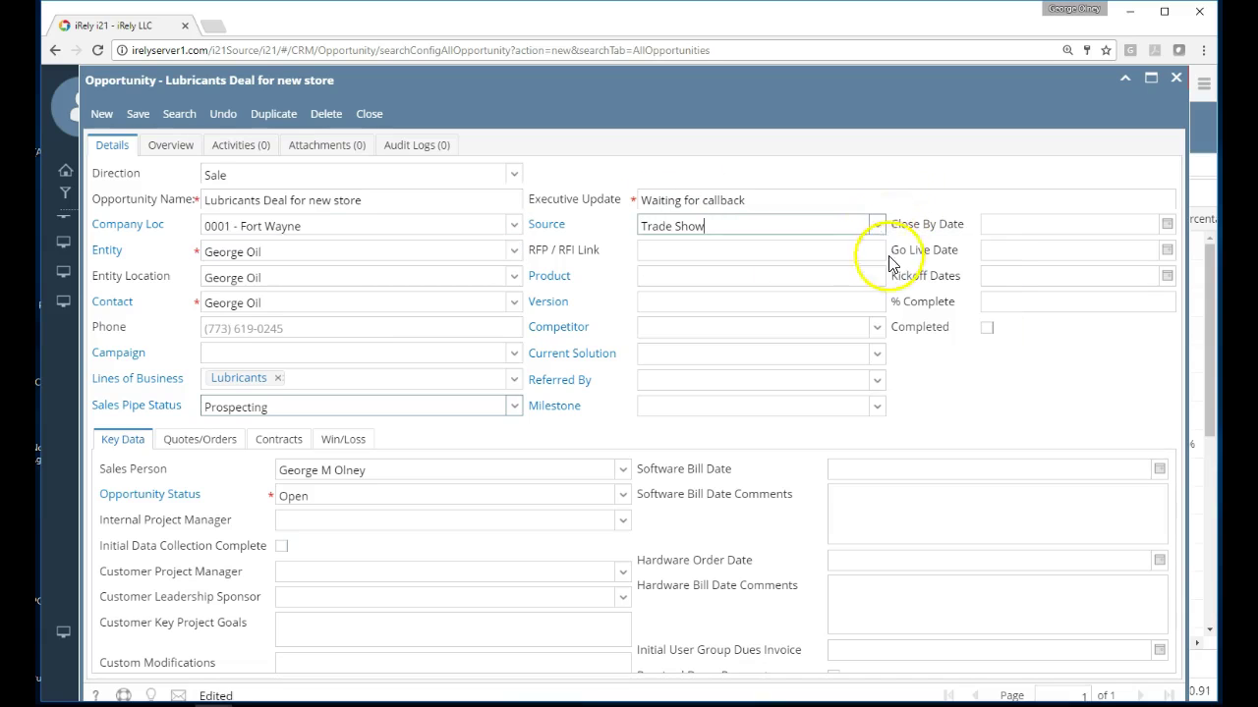
{"action": "left_click", "coordinate": [562, 236]}
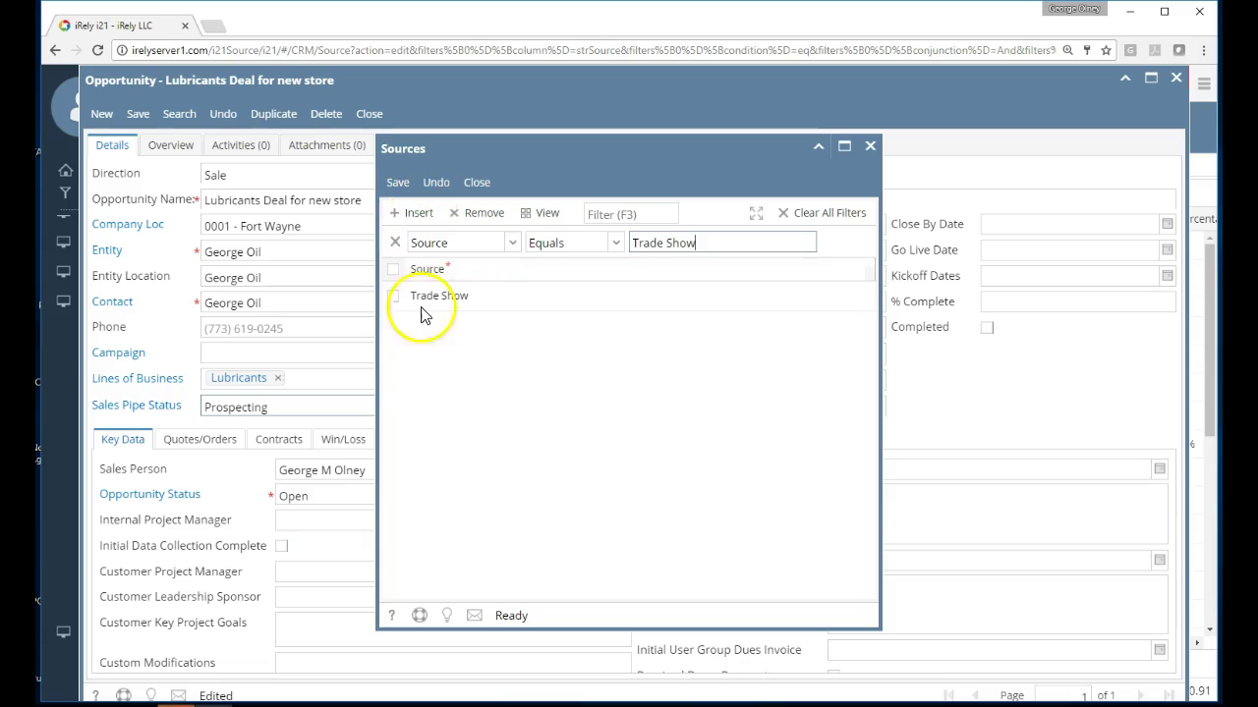
{"action": "left_click", "coordinate": [477, 182]}
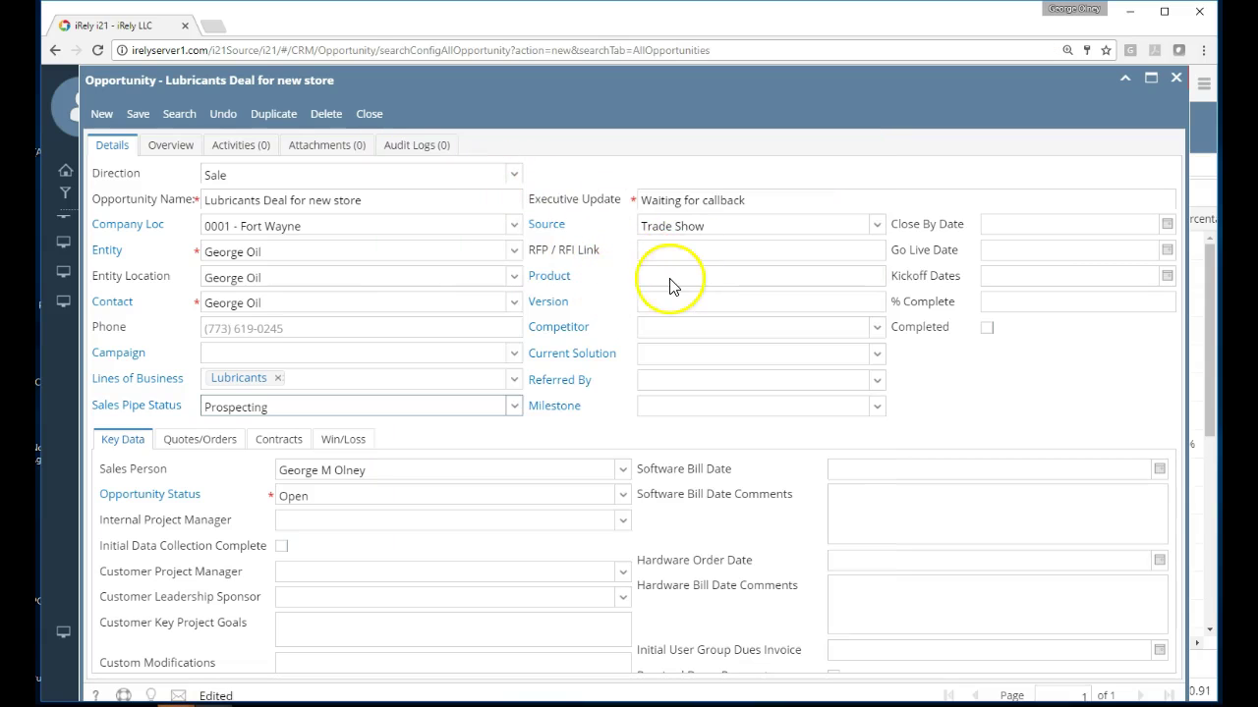
Step: Start a new competitor entity named Mikes Oil with its contact and e-mail address
{"action": "left_click", "coordinate": [877, 329]}
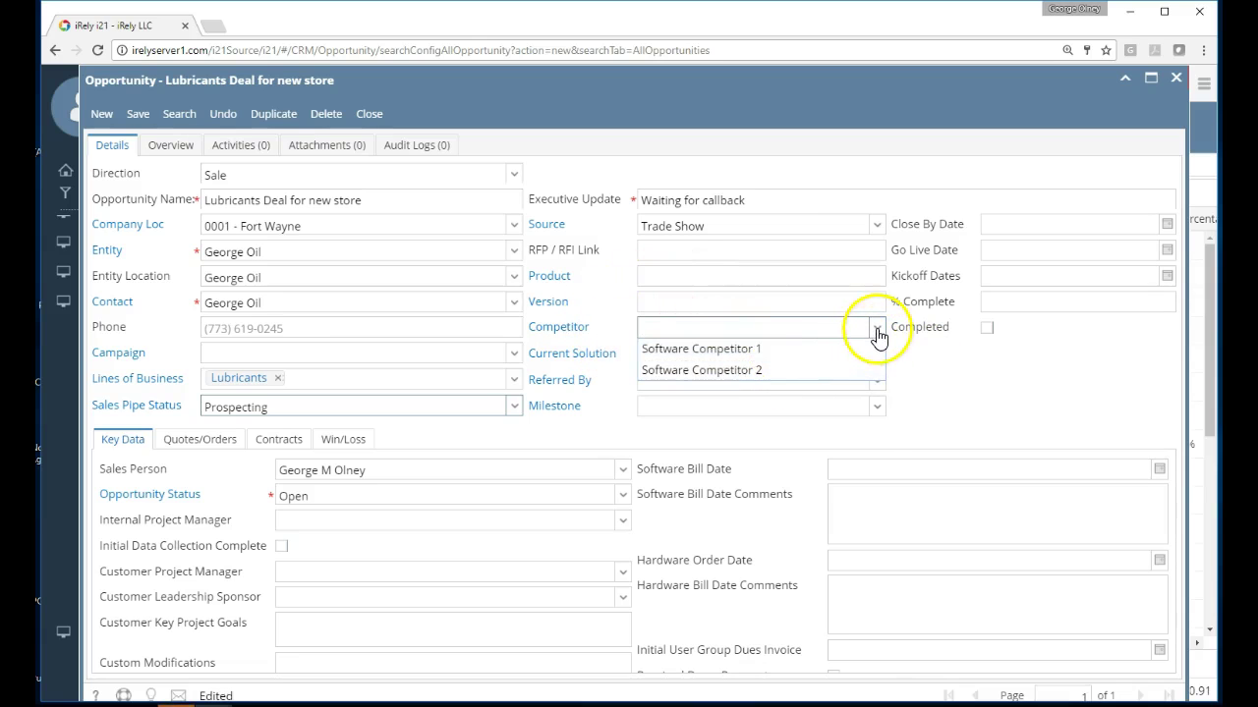
{"action": "left_click", "coordinate": [878, 332]}
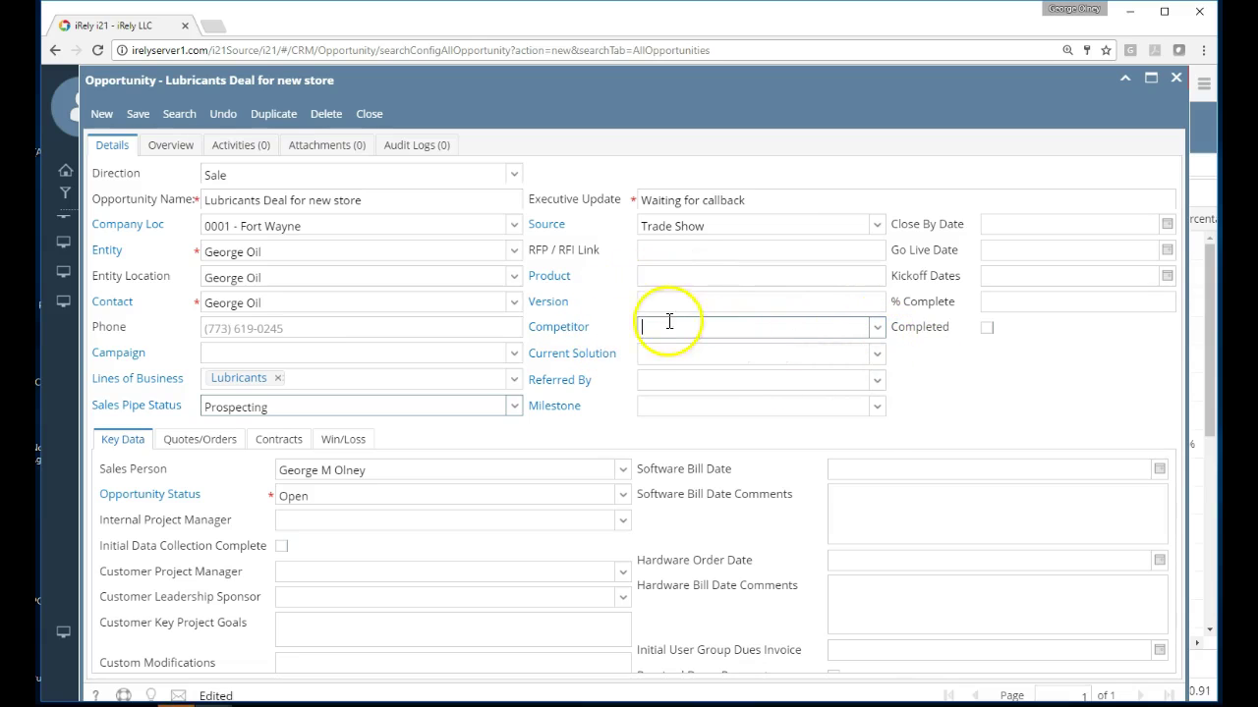
{"action": "left_click", "coordinate": [560, 335]}
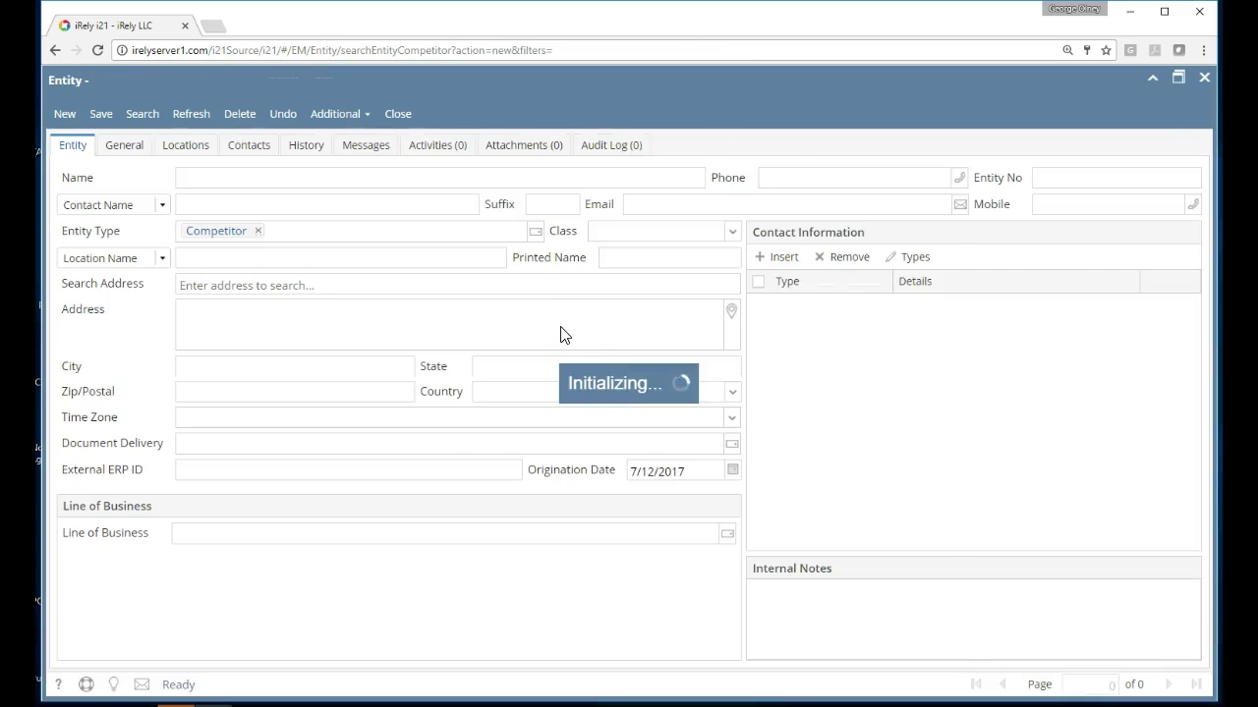
{"action": "left_click", "coordinate": [535, 334]}
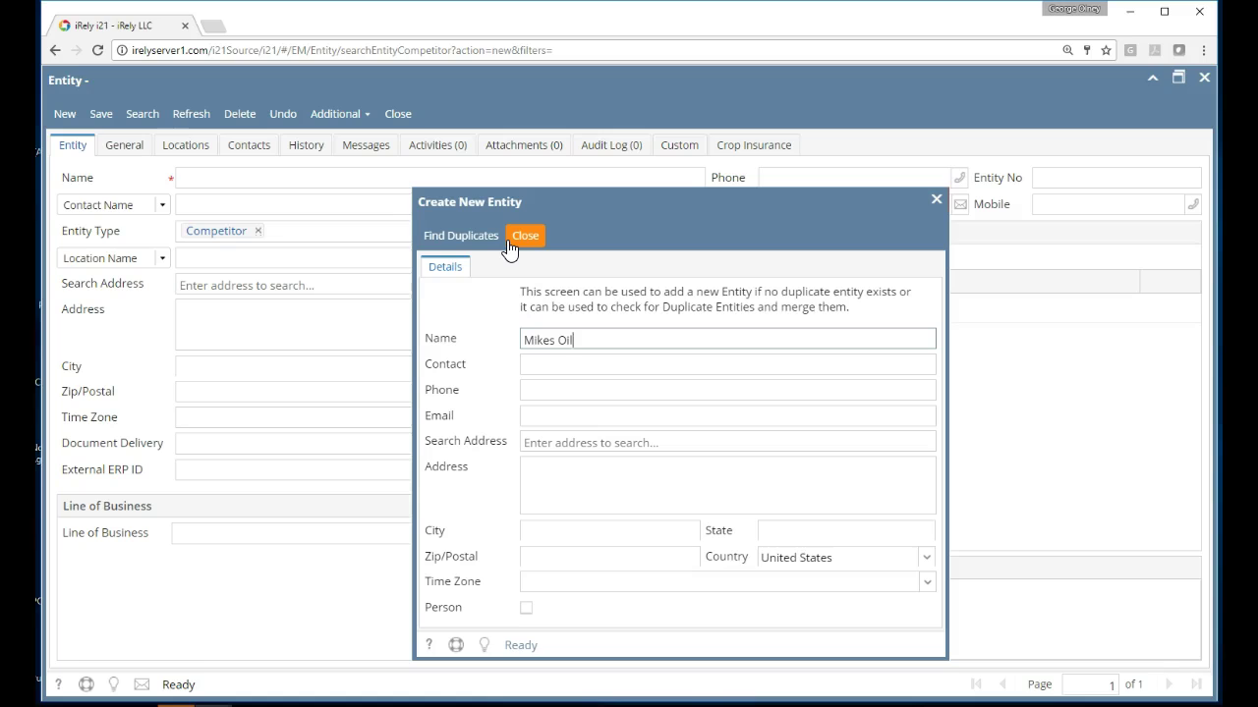
{"action": "key", "text": "Tab"}
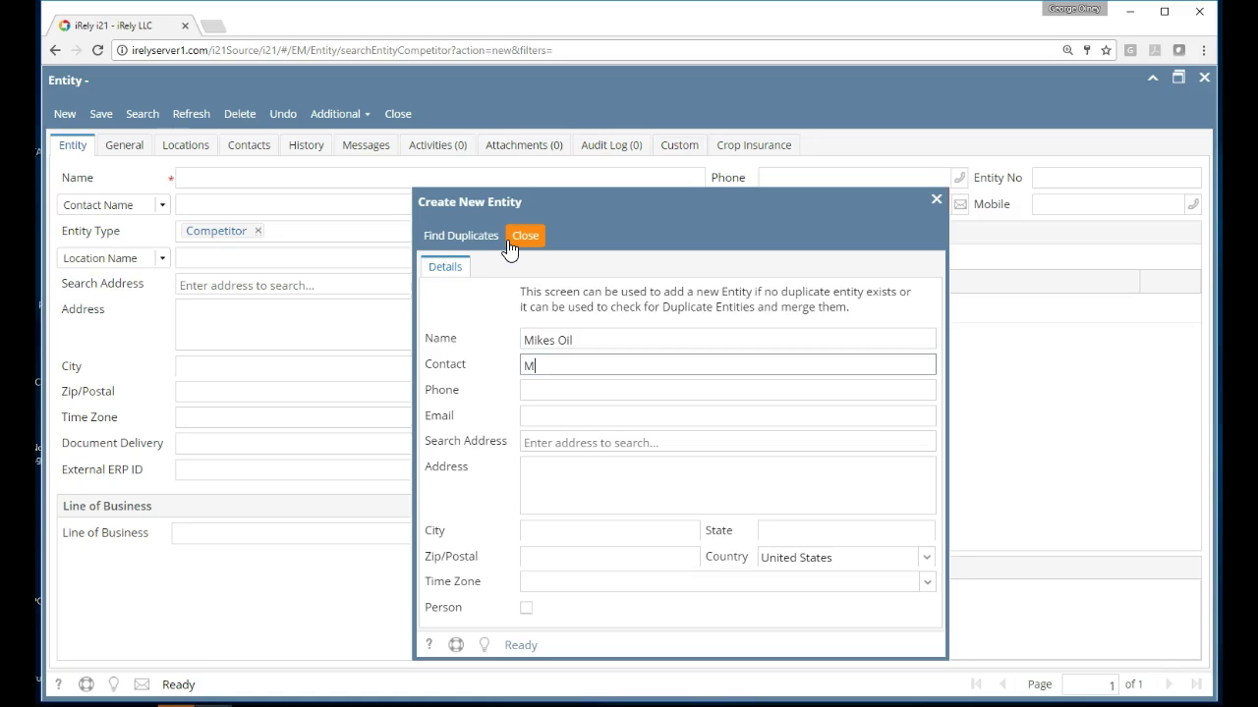
{"action": "key", "text": "Tab"}
{"action": "key", "text": "Tab"}
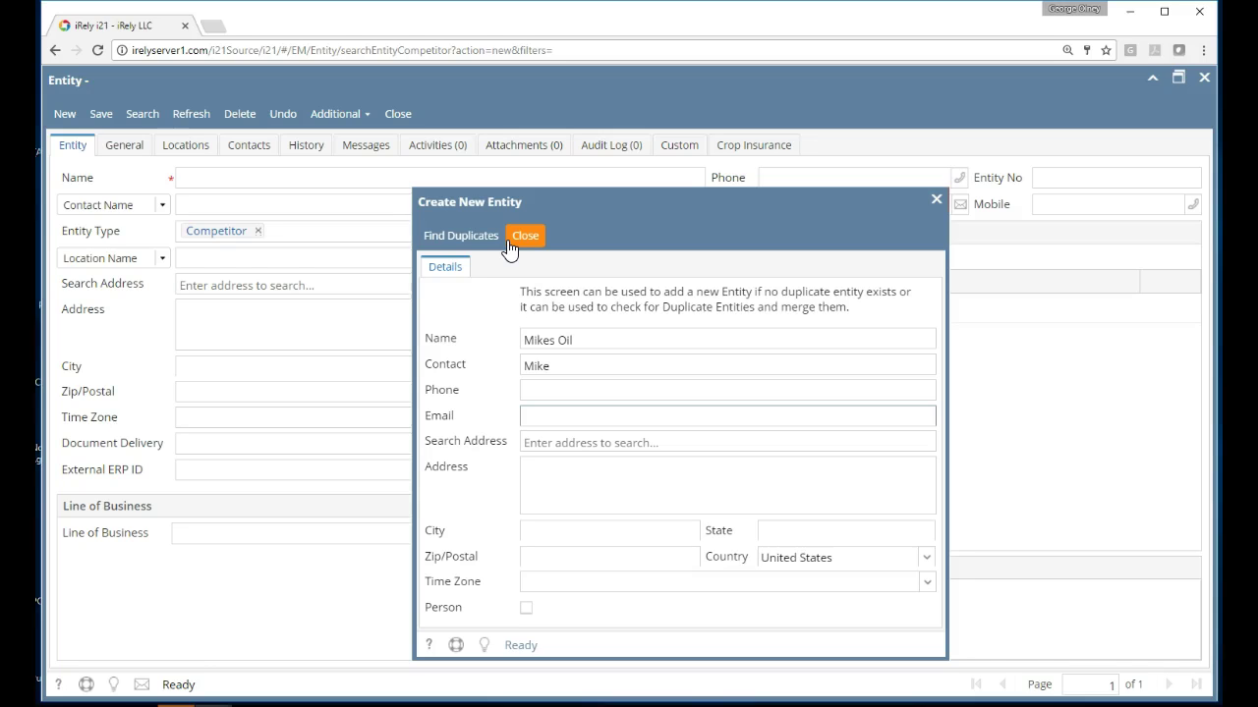
{"action": "key", "text": "Tab"}
{"action": "key", "text": "shift+Tab"}
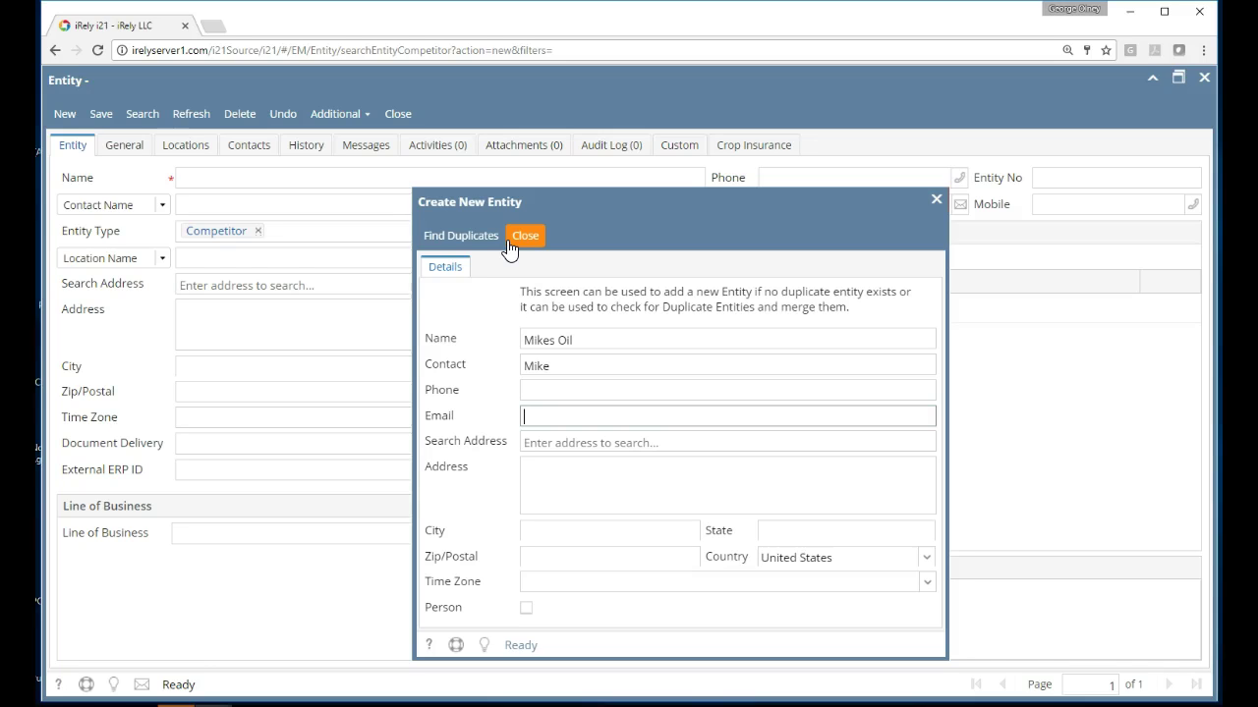
{"action": "type", "text": "m@m.com"}
{"action": "key", "text": "Tab"}
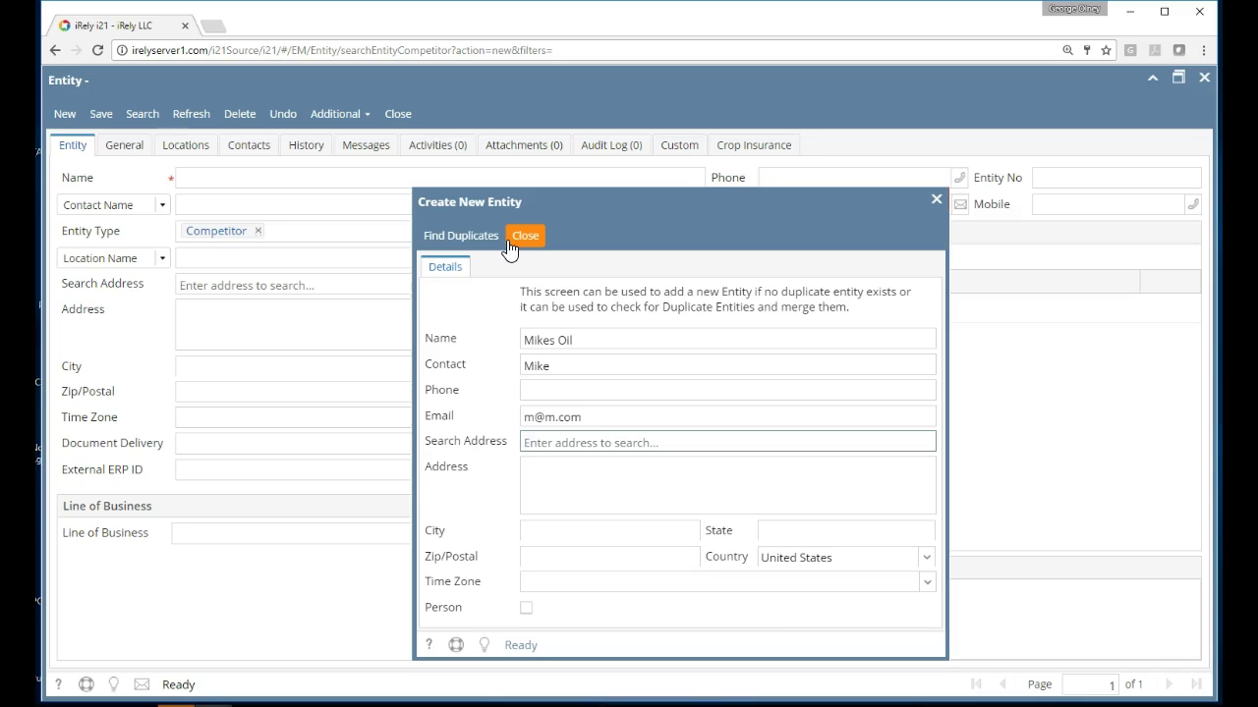
Step: Search address '161' and accept the first suggestion to fill the address fields
{"action": "type", "text": "161"}
{"action": "key", "text": "Down"}
{"action": "key", "text": "Return"}
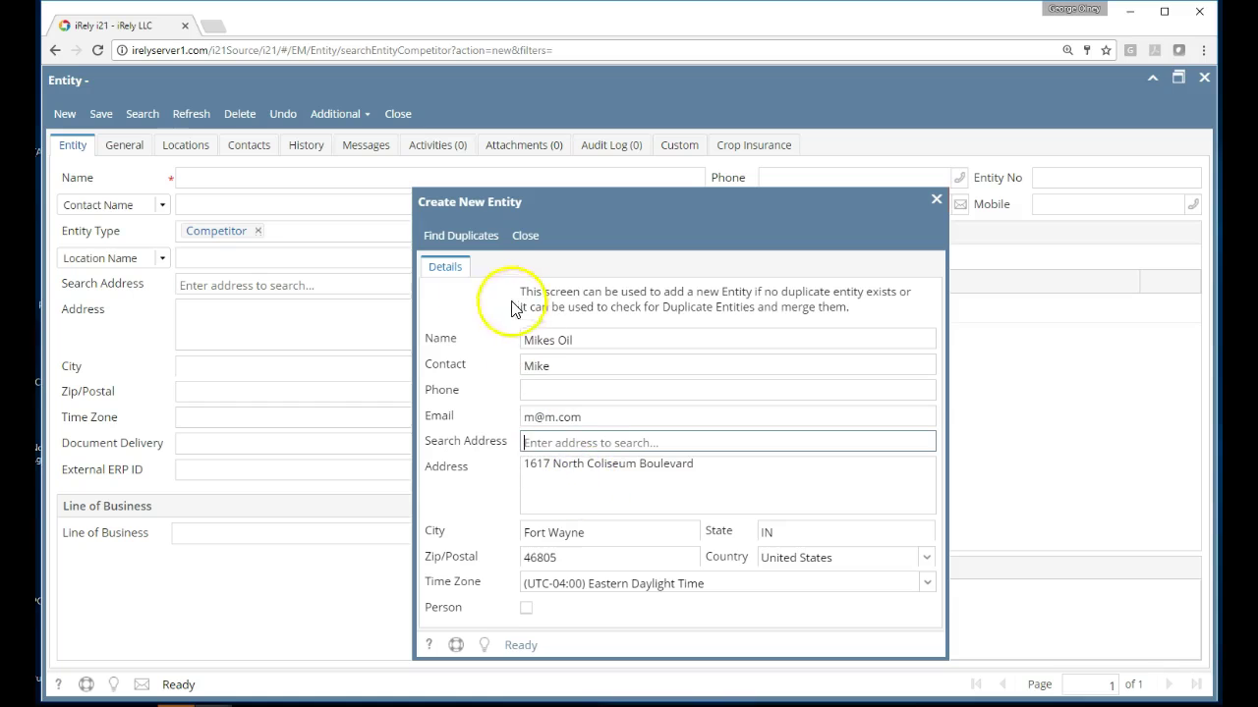
Step: Add Mikes Oil despite the duplicate check, with location name Fort Wayne, then save and close
{"action": "left_click", "coordinate": [439, 246]}
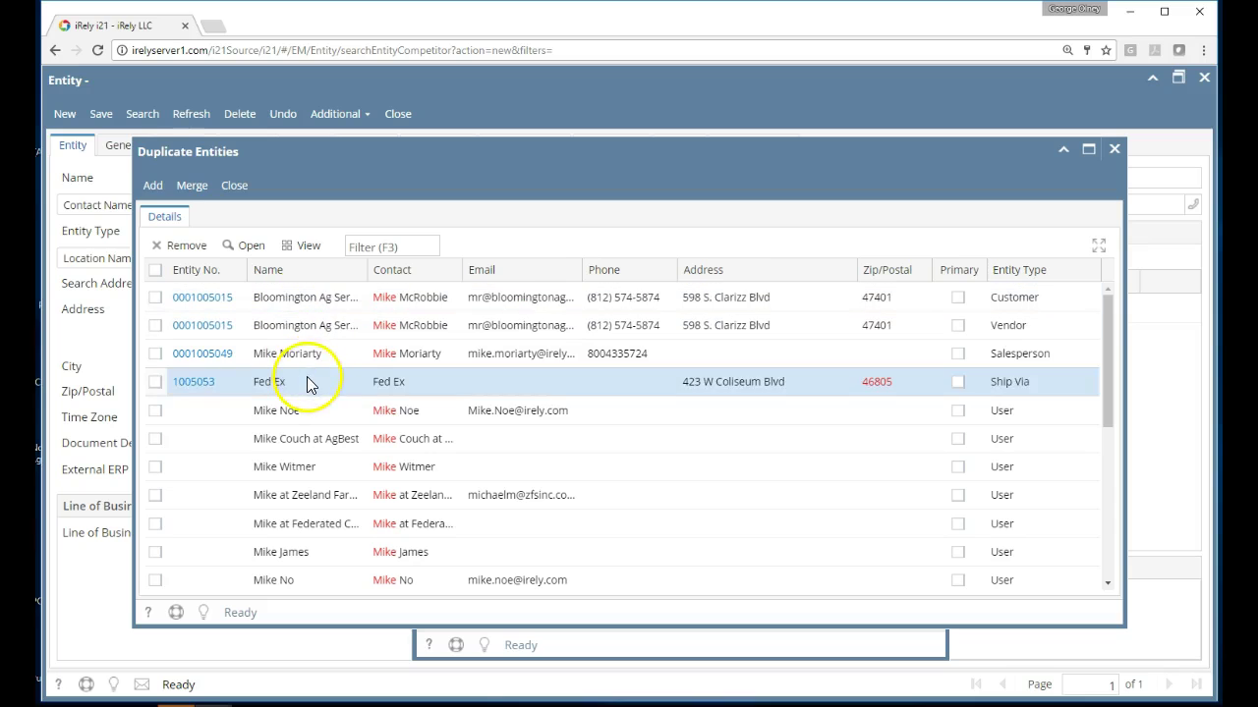
{"action": "left_click", "coordinate": [152, 187]}
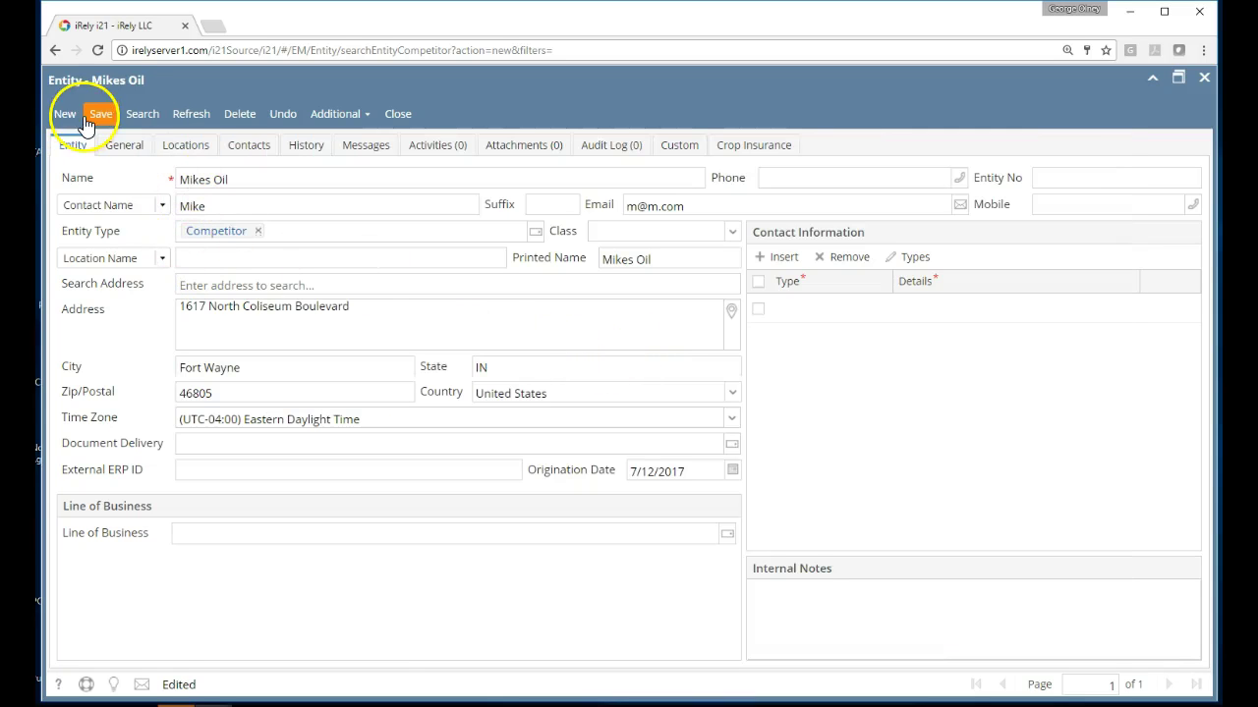
{"action": "left_click", "coordinate": [356, 254]}
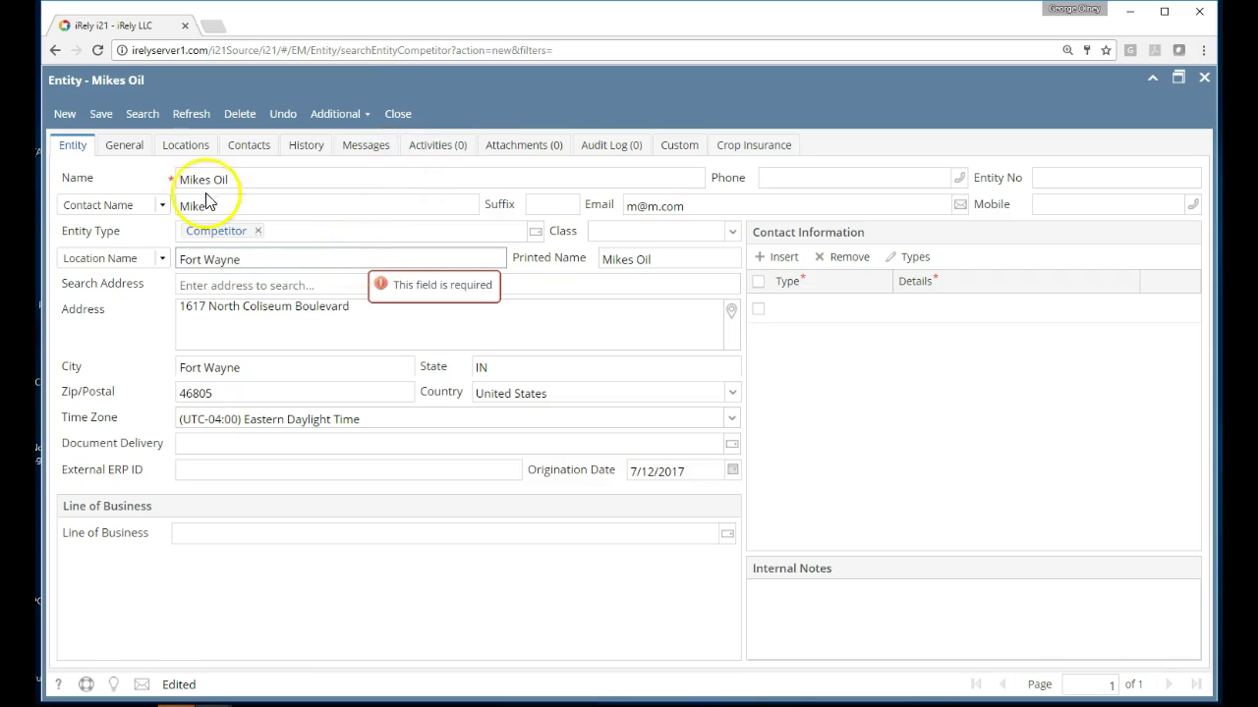
{"action": "left_click", "coordinate": [104, 116]}
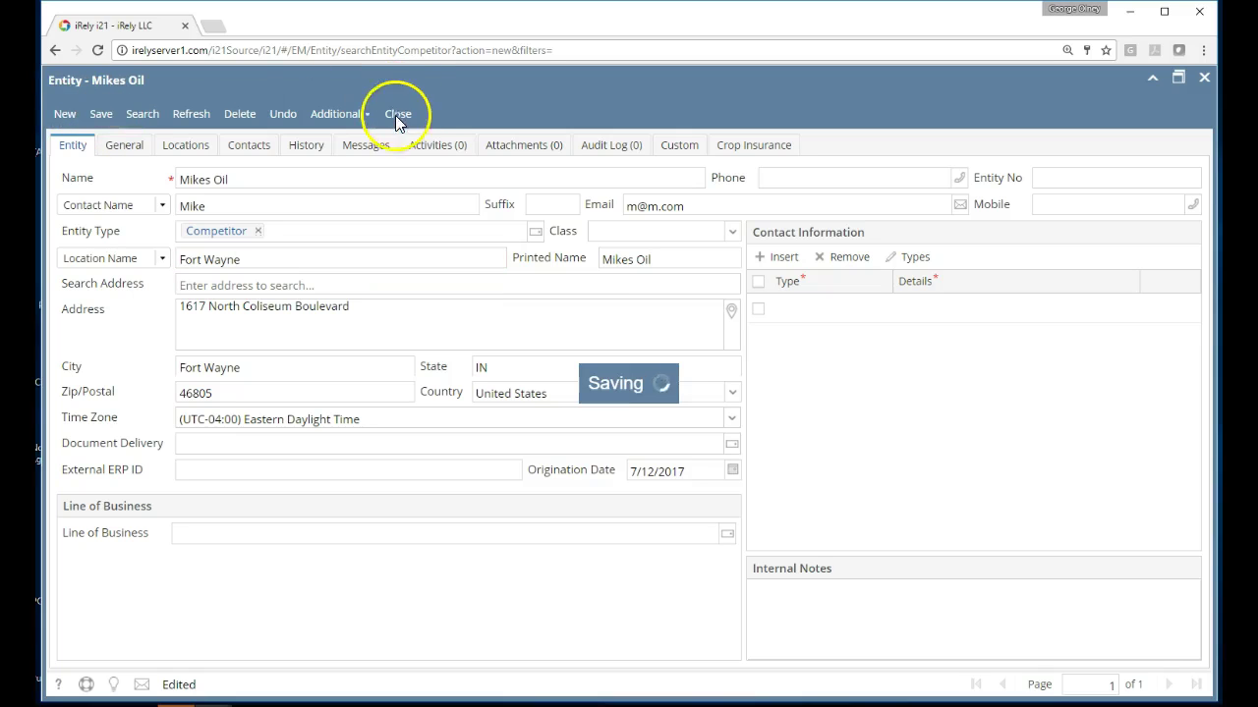
{"action": "left_click", "coordinate": [401, 115]}
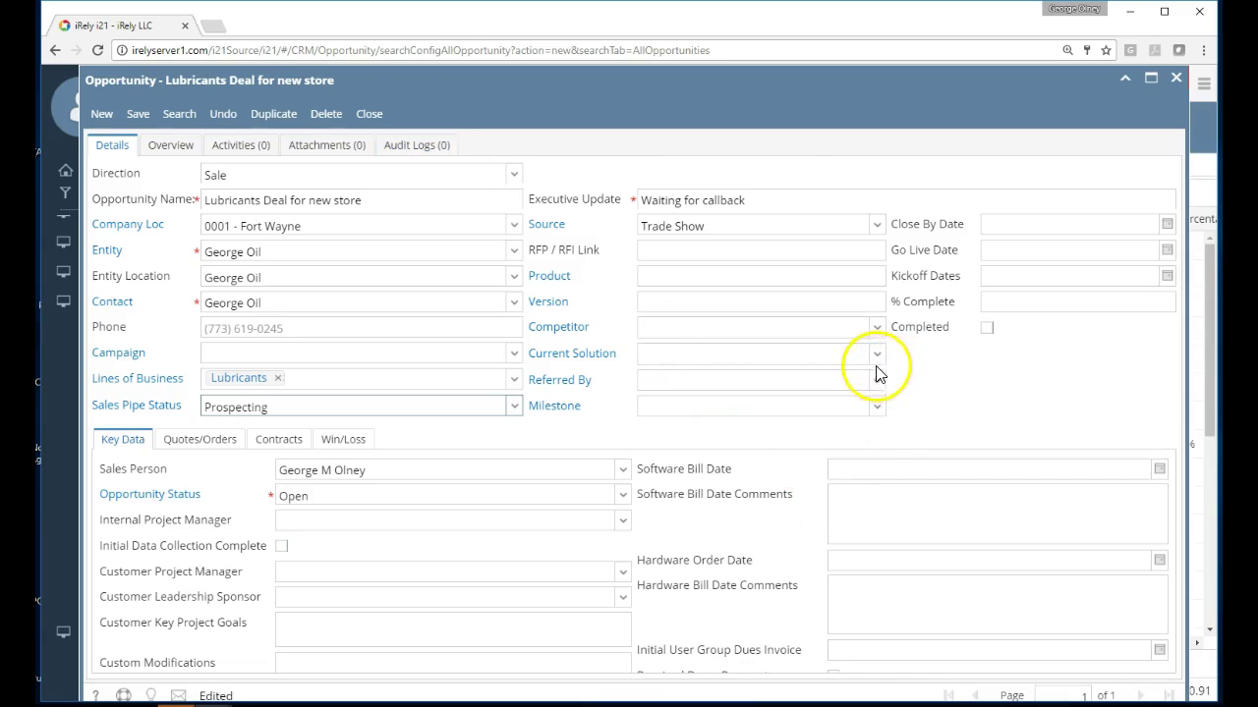
Step: Set Mikes Oil as the competitor and current solution
{"action": "left_click", "coordinate": [875, 328]}
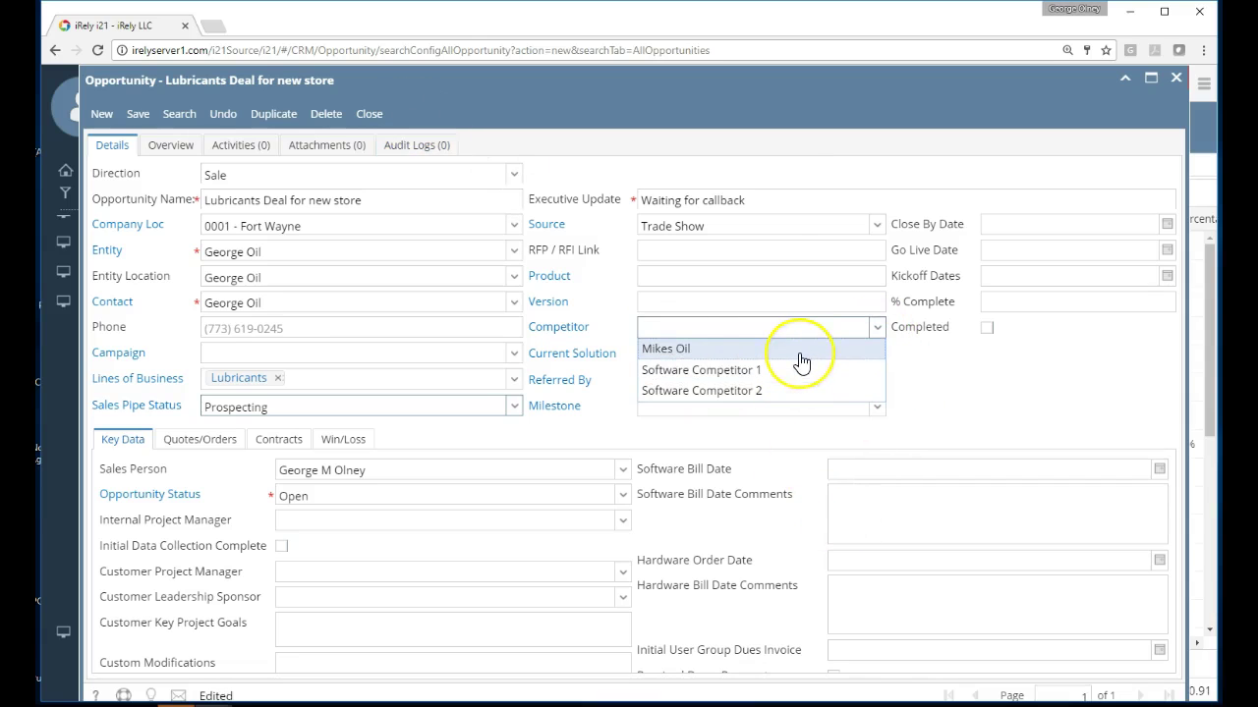
{"action": "left_click", "coordinate": [983, 410]}
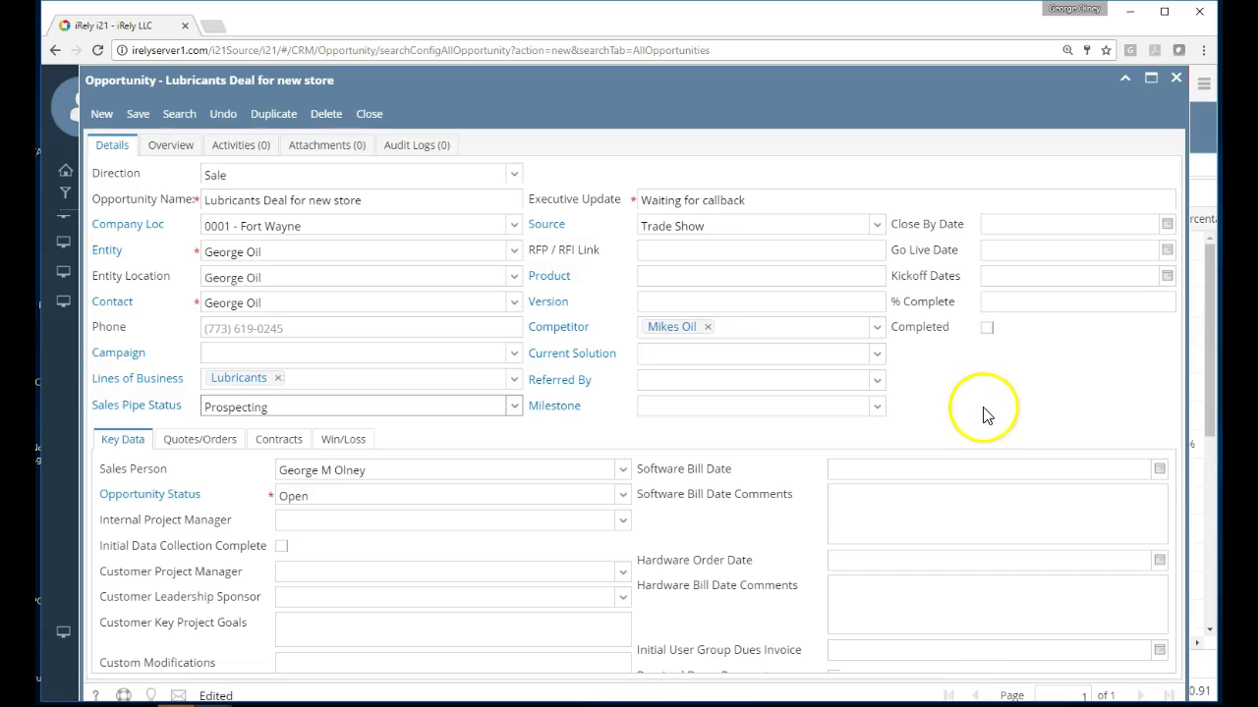
{"action": "left_click", "coordinate": [717, 358]}
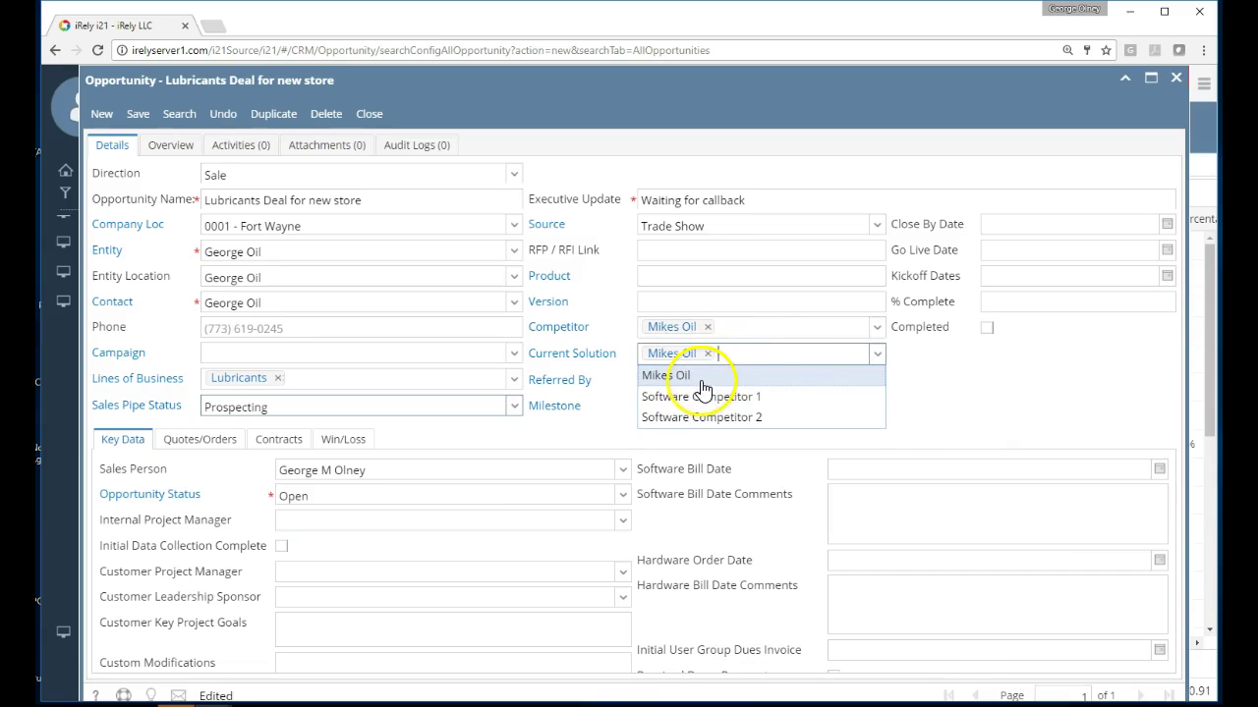
{"action": "left_click", "coordinate": [988, 426]}
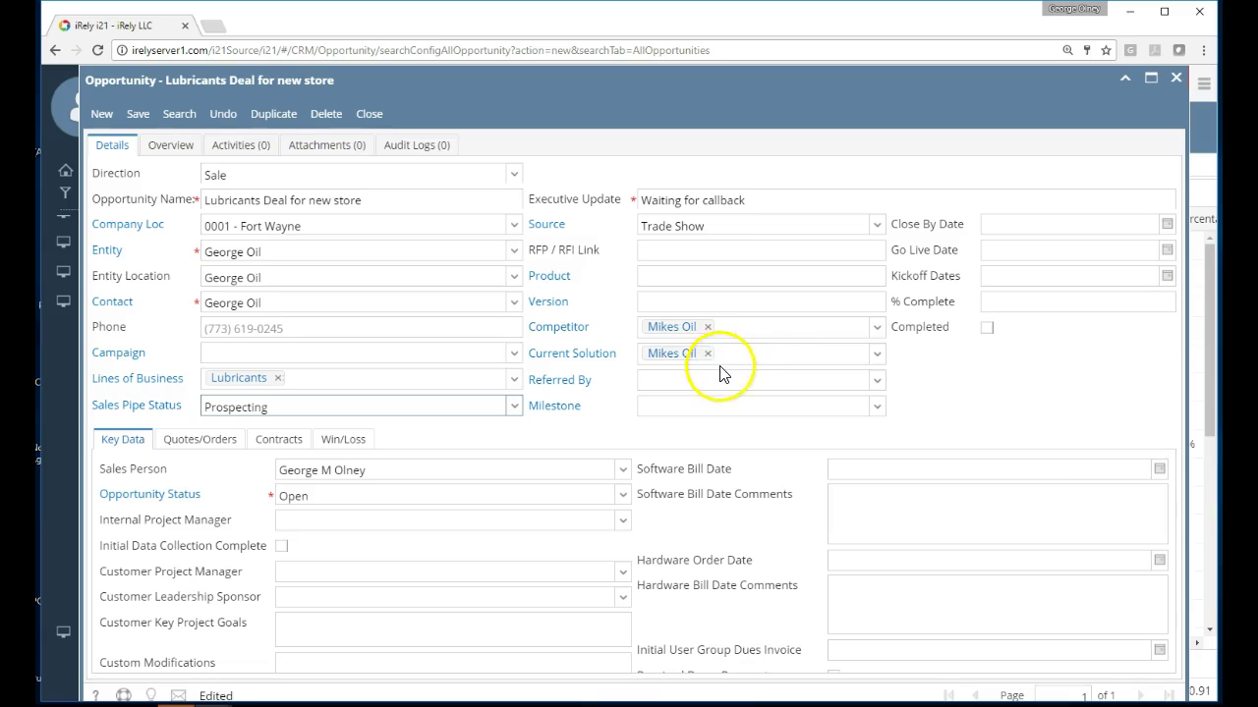
Step: Record Apple Spice Sales as the referral, leaving the close-by date unset
{"action": "left_click", "coordinate": [877, 381]}
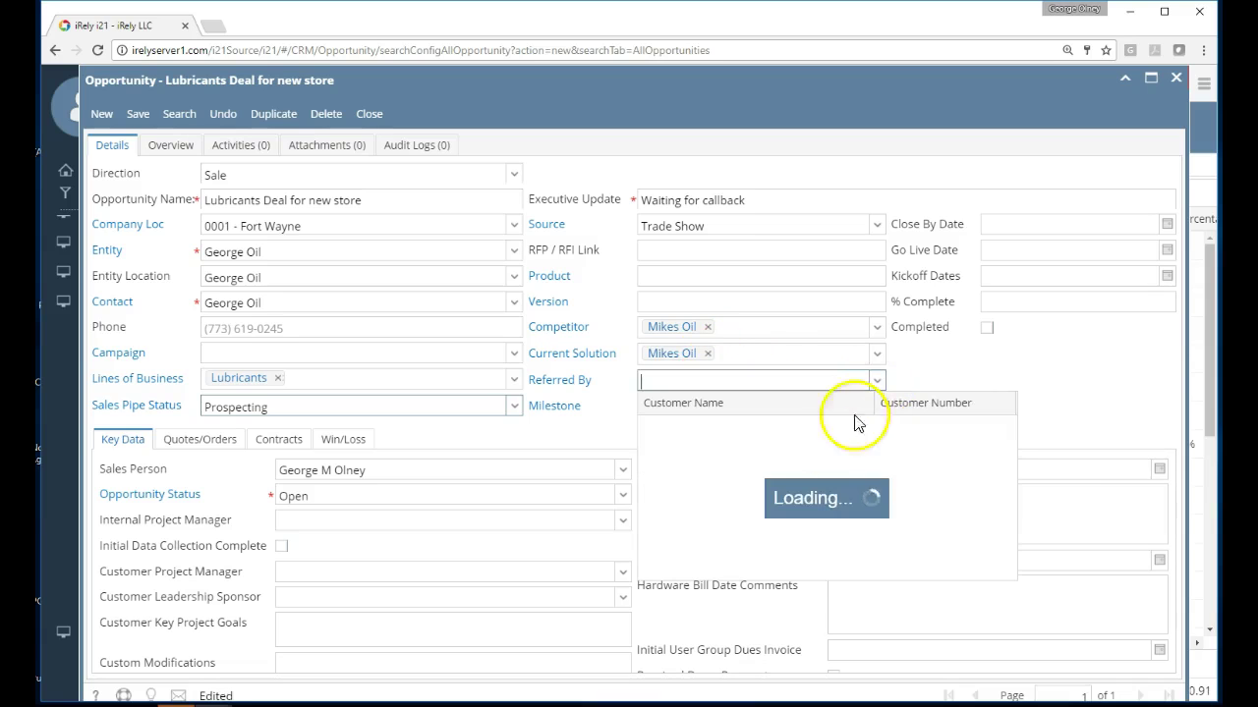
{"action": "left_click", "coordinate": [798, 432]}
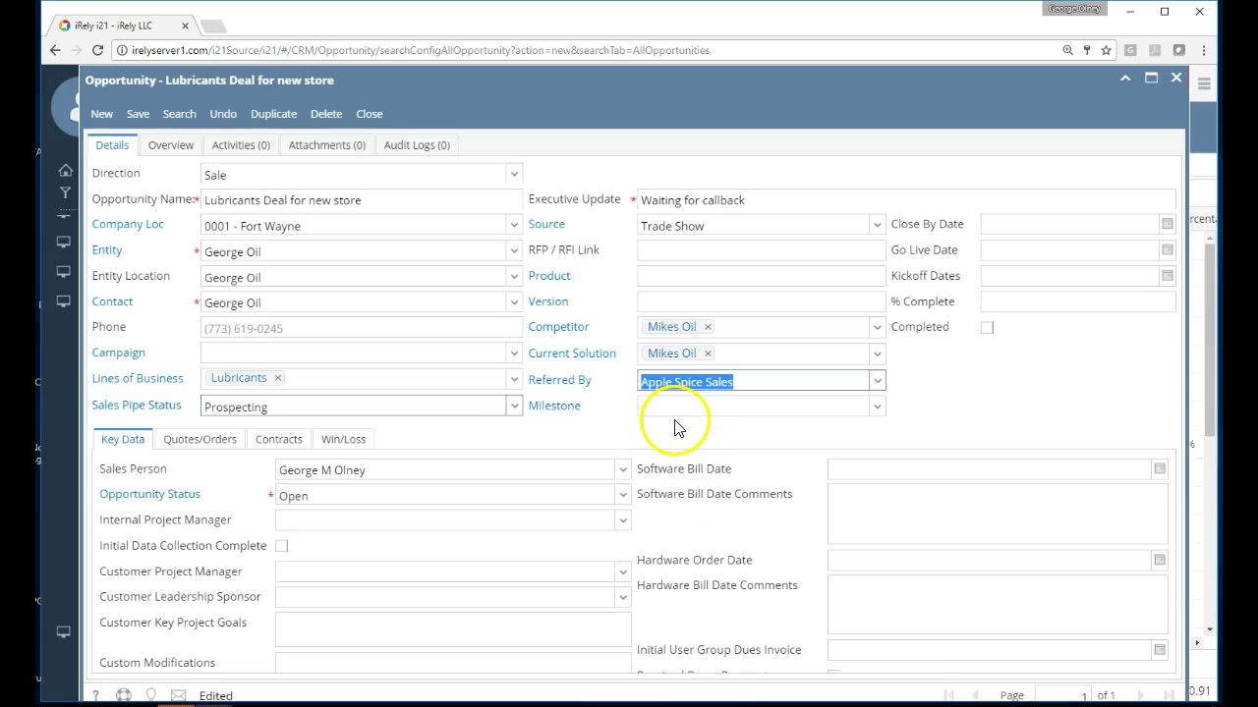
{"action": "left_click", "coordinate": [1167, 229]}
{"action": "left_click", "coordinate": [1168, 228]}
{"action": "left_click", "coordinate": [1169, 229]}
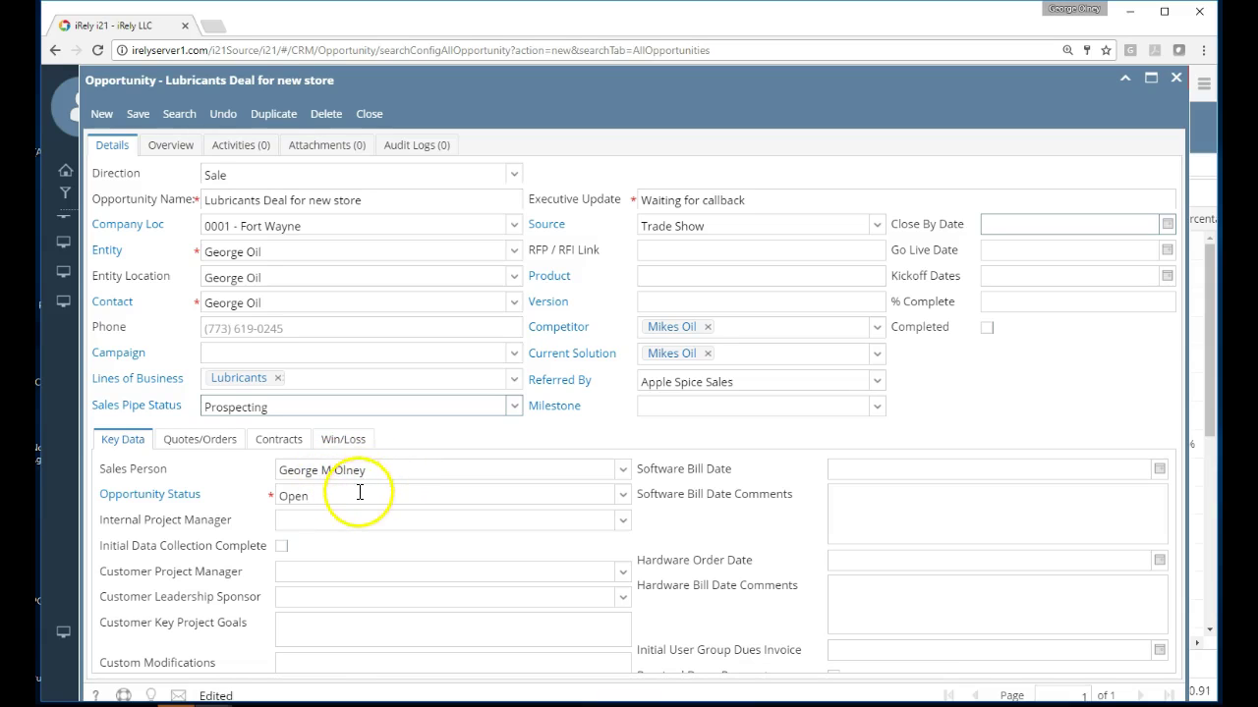
Step: Review the opportunity's empty Quotes/Orders and Contracts lists, finishing on the Win/Loss details
{"action": "left_click", "coordinate": [332, 522]}
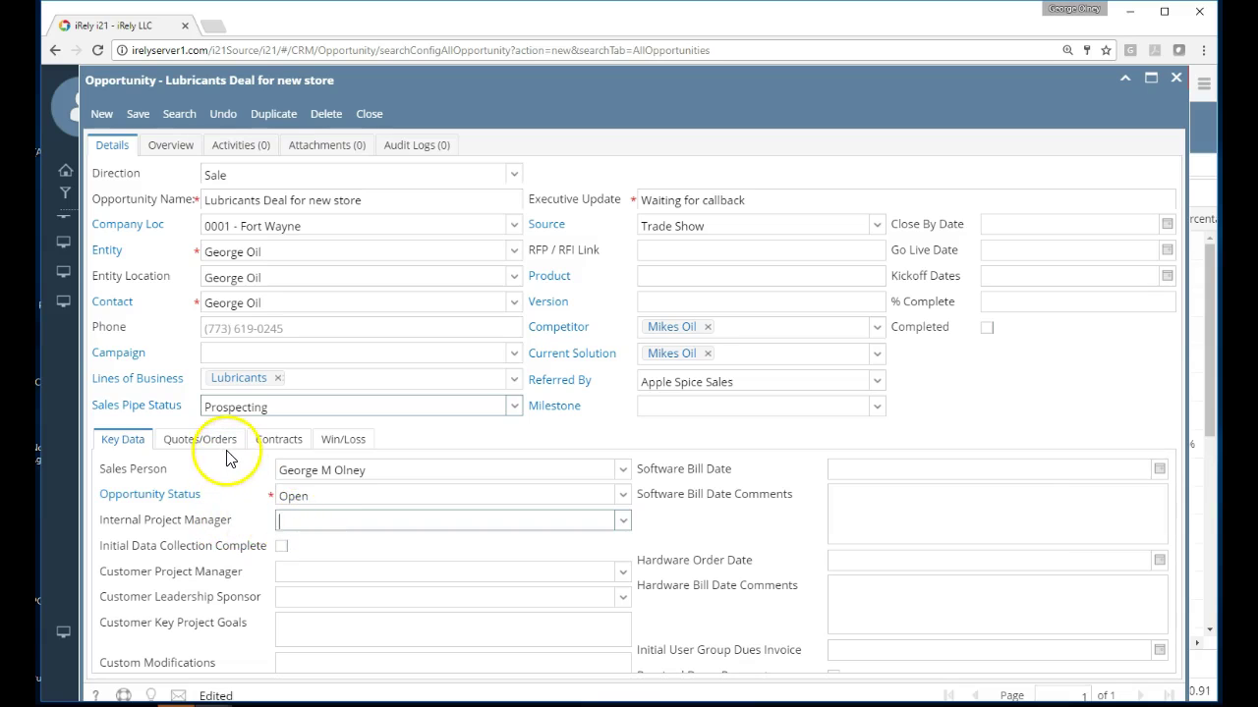
{"action": "left_click", "coordinate": [194, 444]}
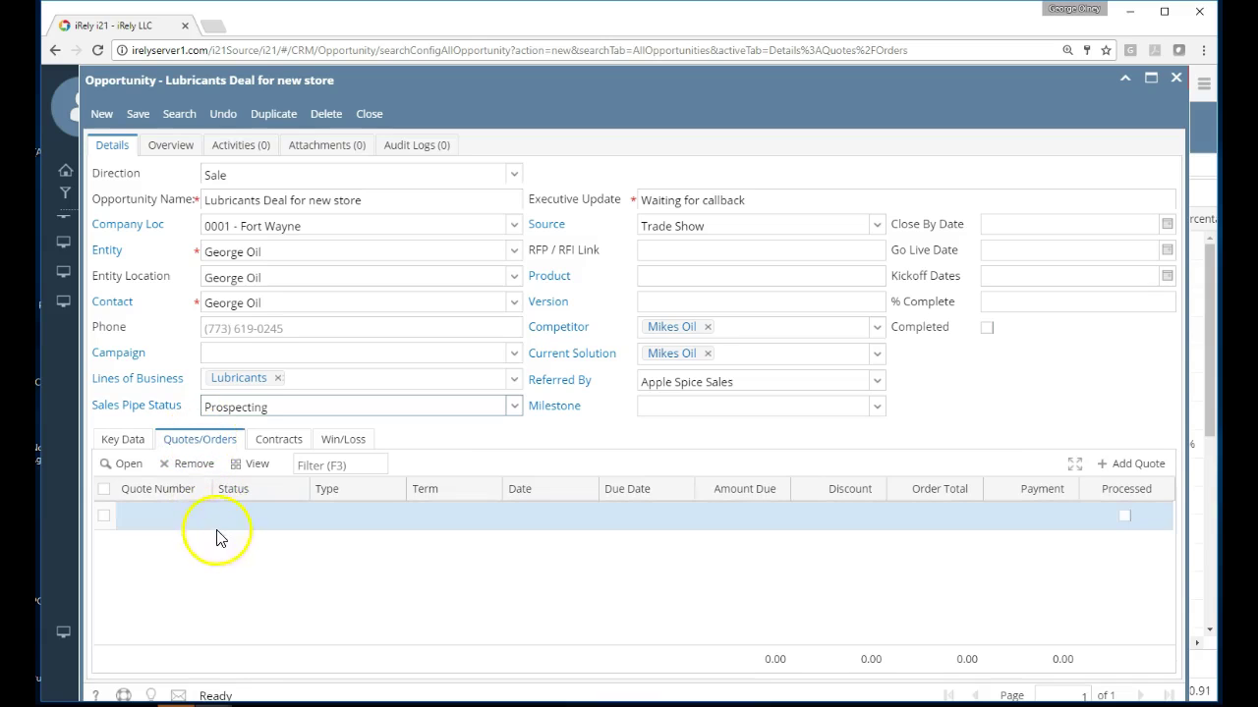
{"action": "left_click", "coordinate": [187, 516]}
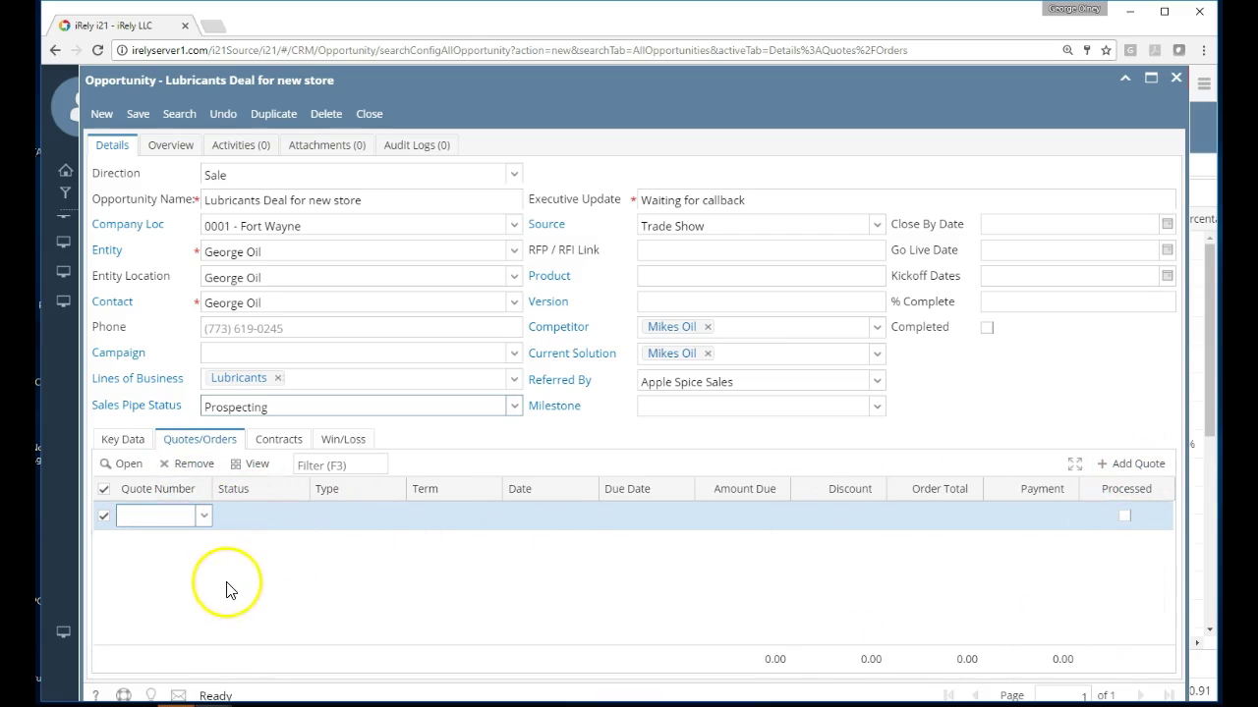
{"action": "left_click", "coordinate": [302, 447]}
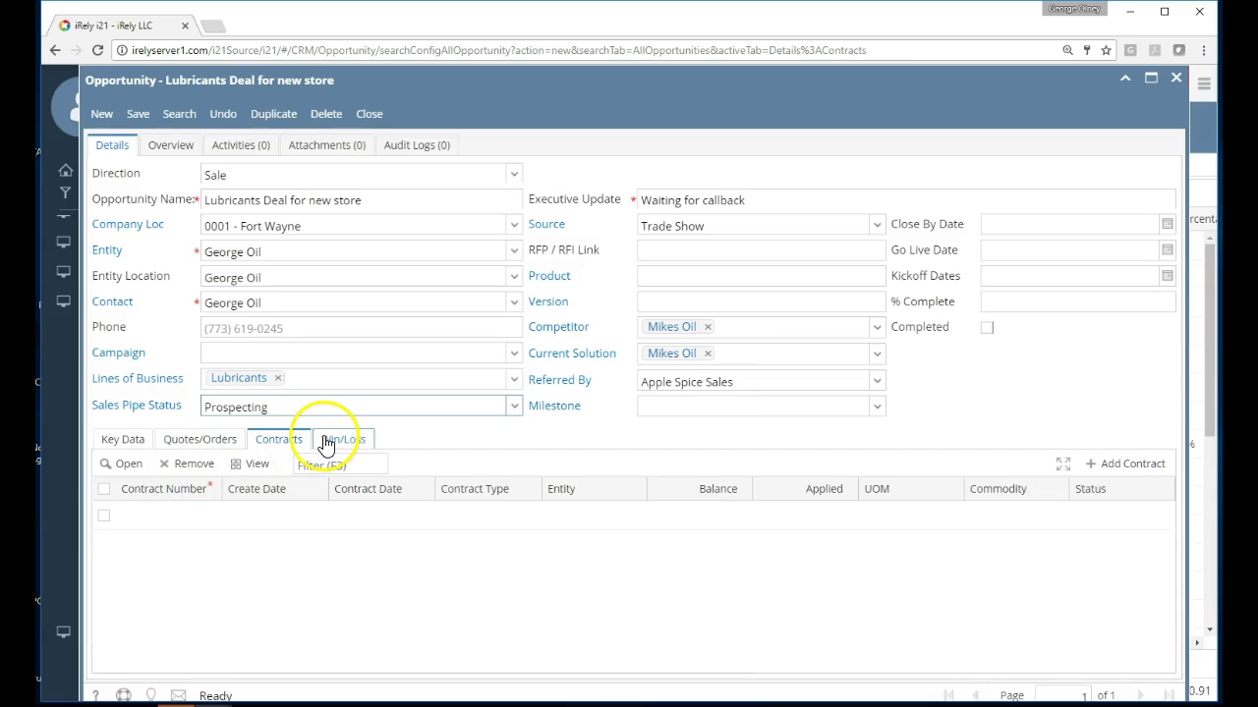
{"action": "left_click", "coordinate": [343, 440]}
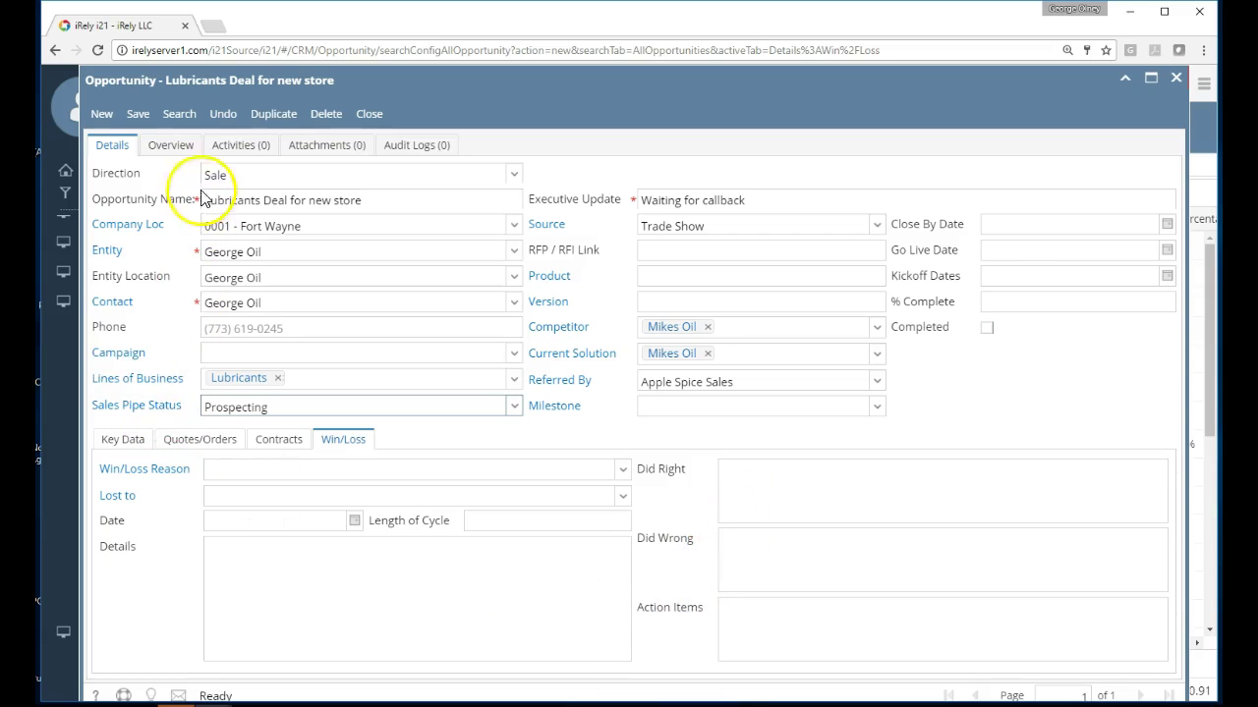
{"action": "left_click", "coordinate": [232, 147]}
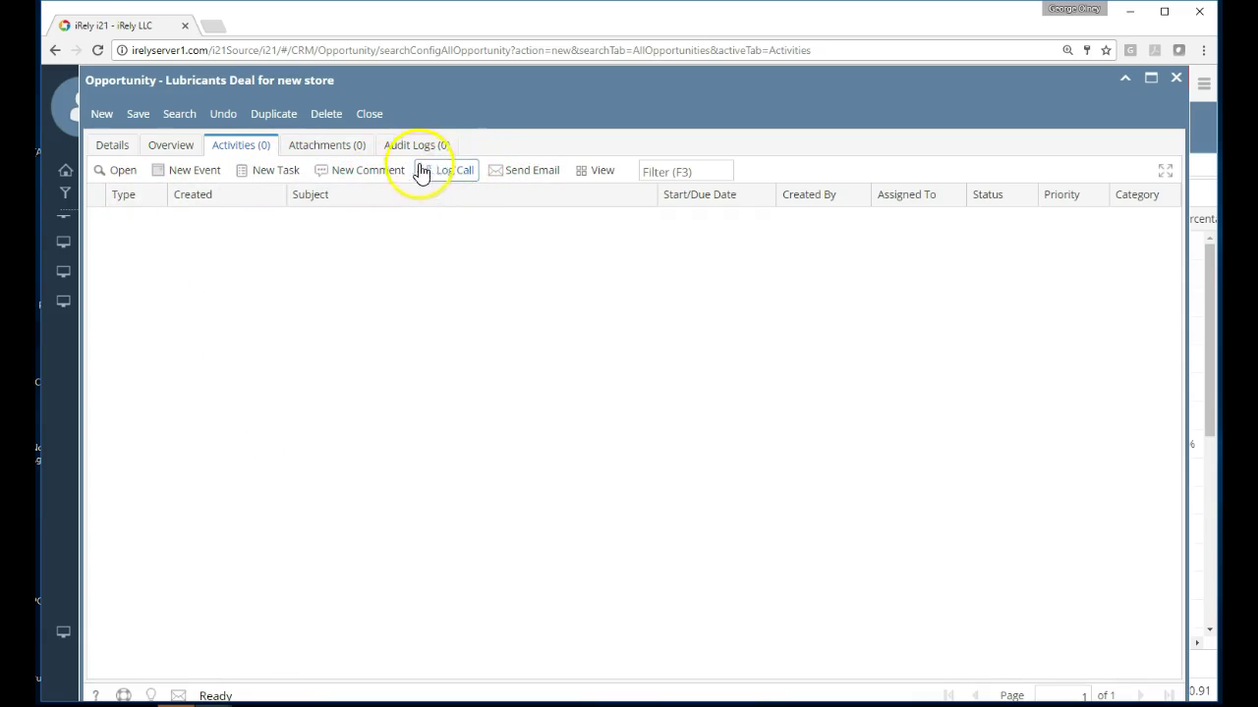
{"action": "left_click", "coordinate": [244, 174]}
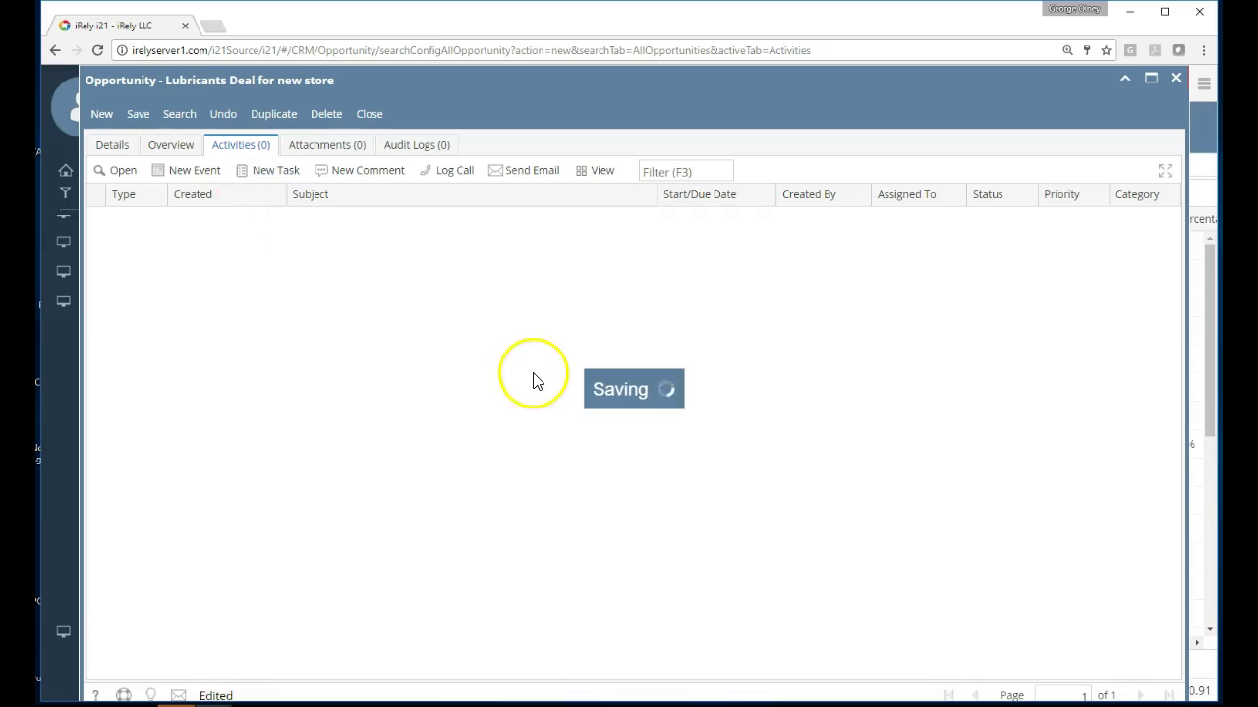
{"action": "left_click", "coordinate": [420, 322]}
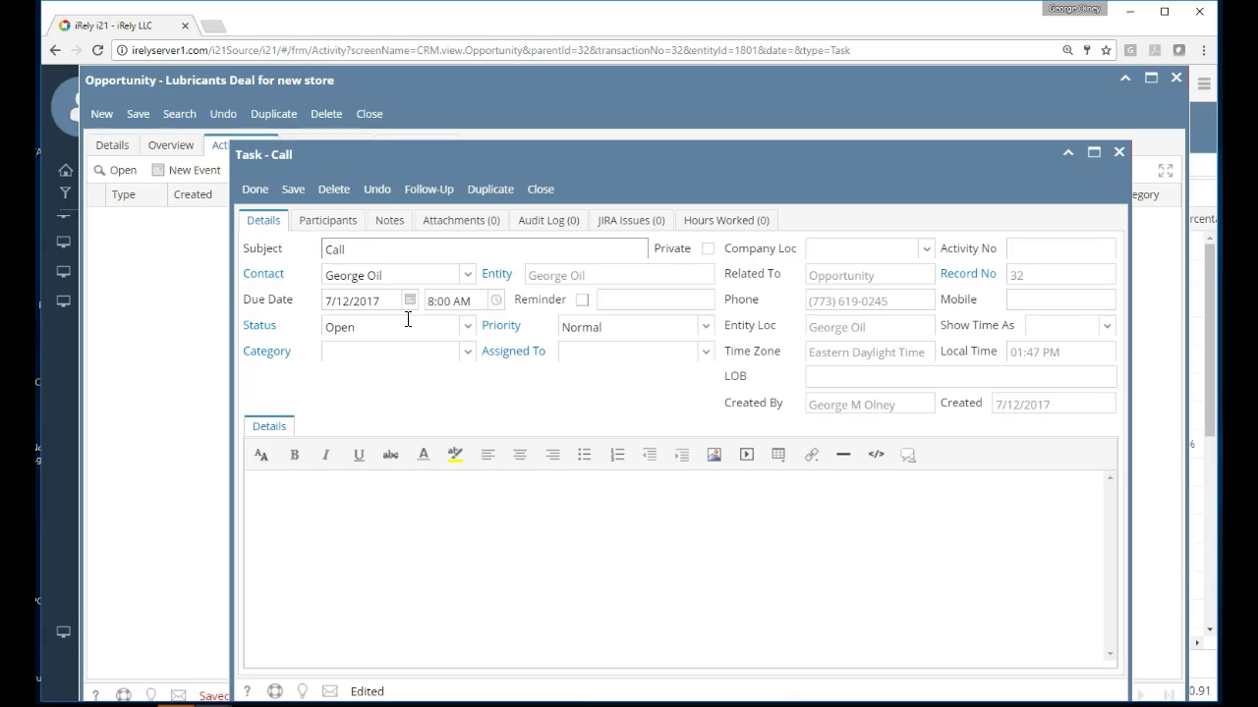
{"action": "left_click", "coordinate": [408, 319]}
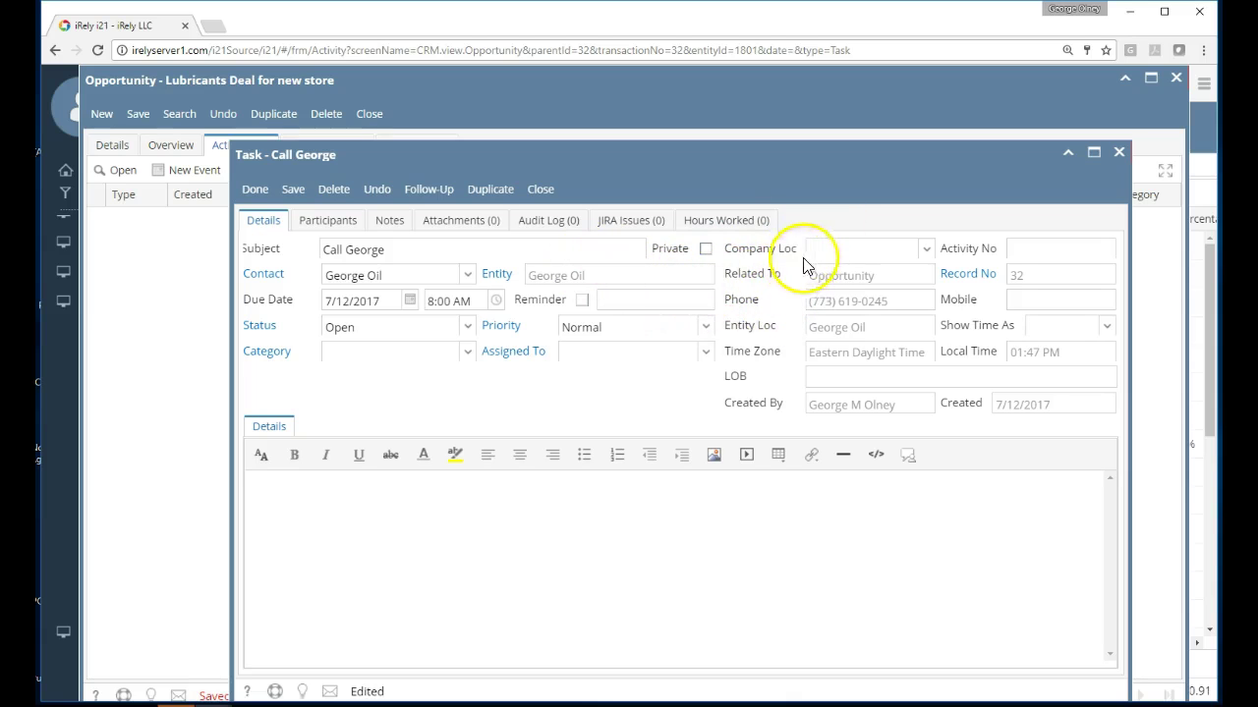
{"action": "left_click", "coordinate": [292, 189]}
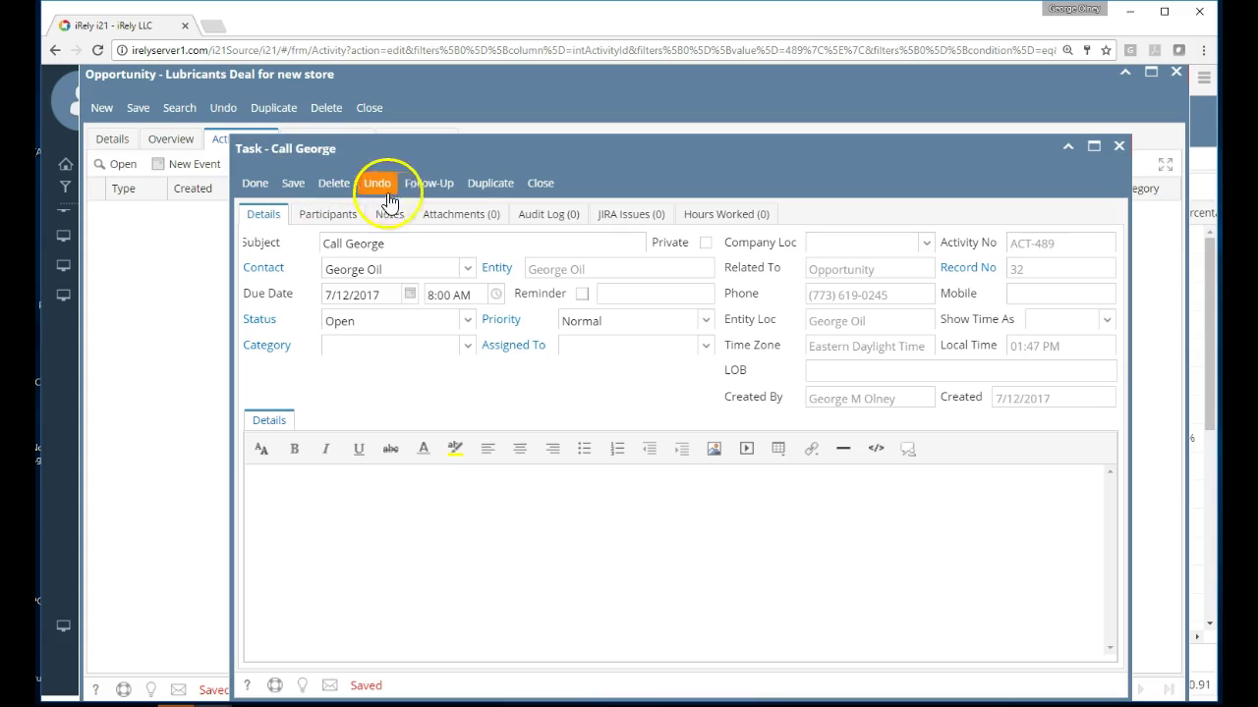
{"action": "left_click", "coordinate": [536, 184]}
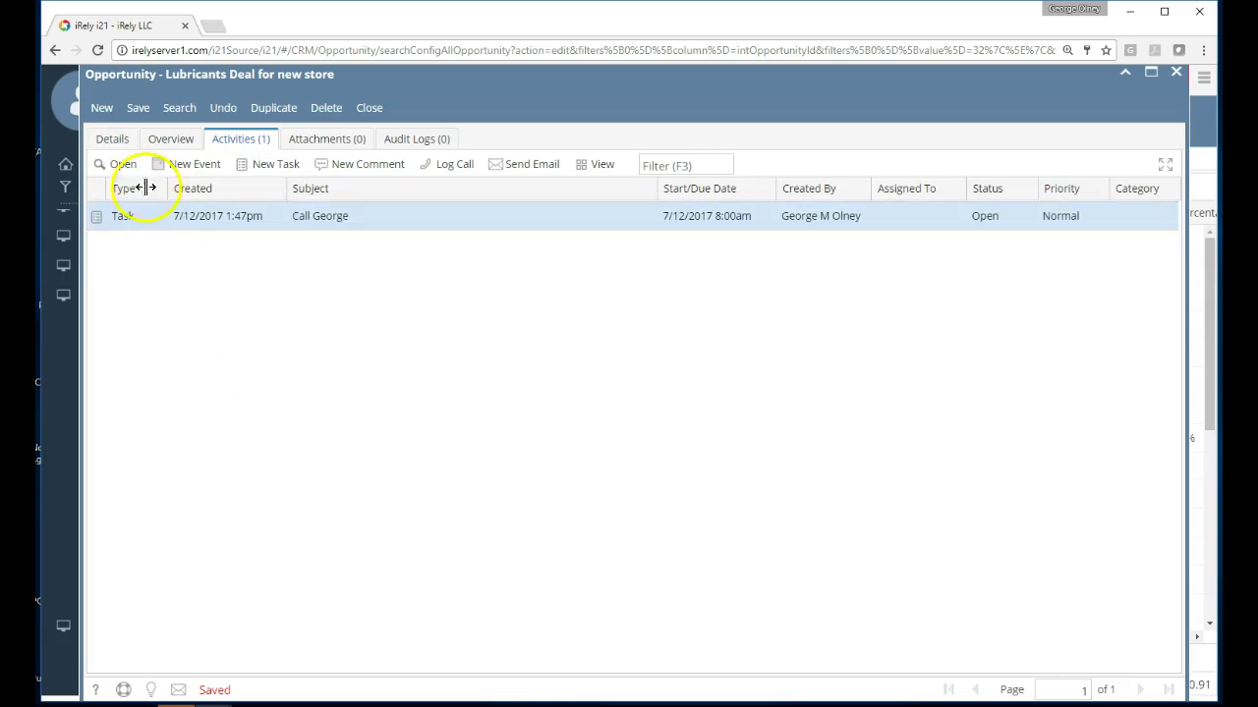
Step: Check attachments without adding a file, close, and reopen 'Lubricants Deal for new store' from All Opportunities
{"action": "left_click", "coordinate": [116, 140]}
{"action": "left_click", "coordinate": [244, 148]}
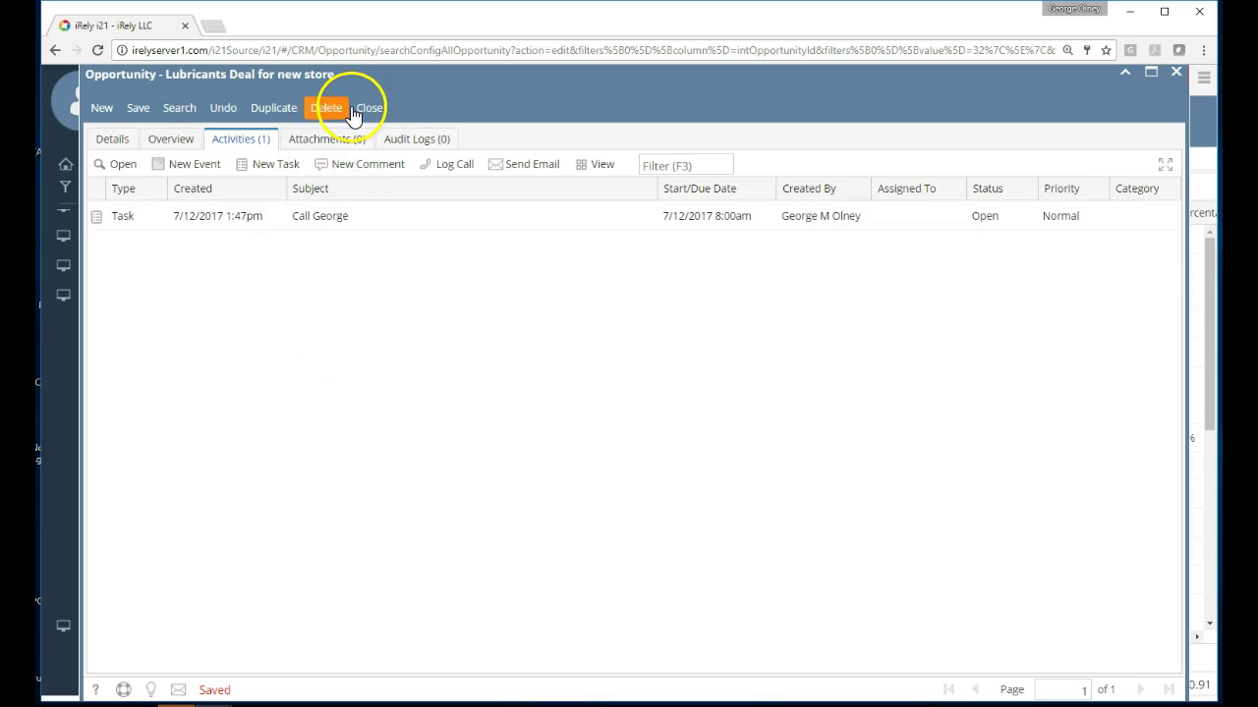
{"action": "left_click", "coordinate": [337, 143]}
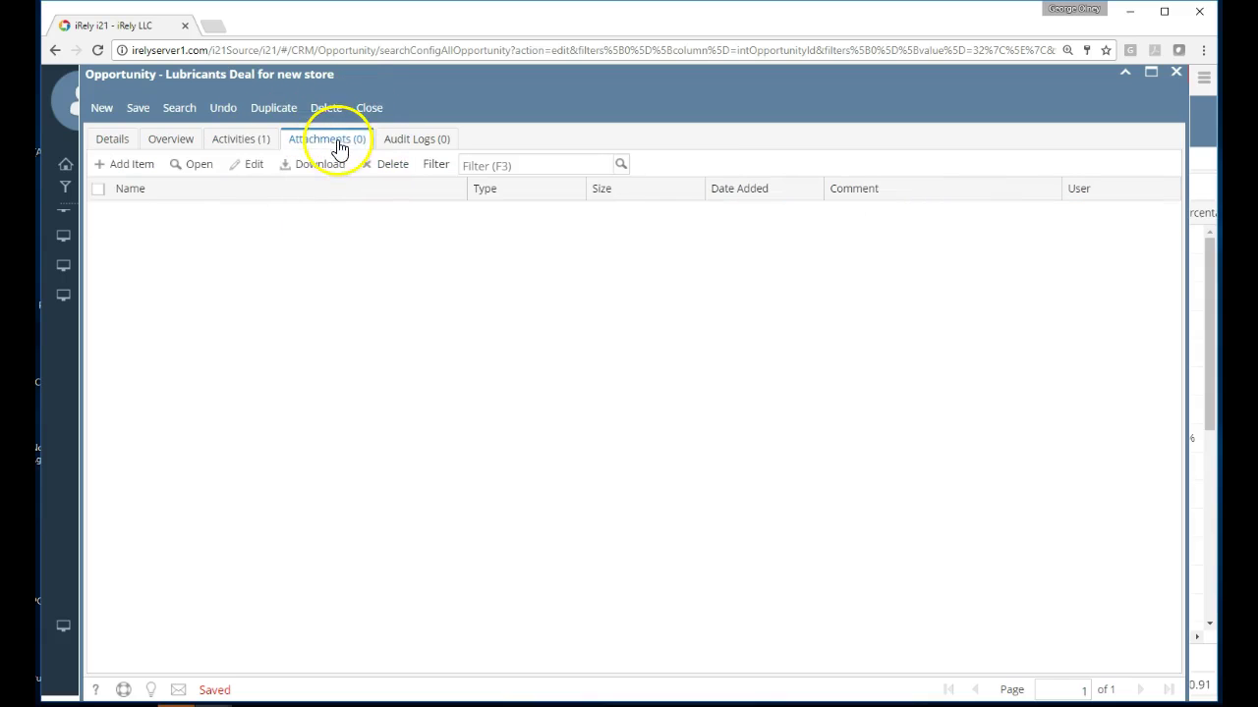
{"action": "left_click", "coordinate": [132, 167]}
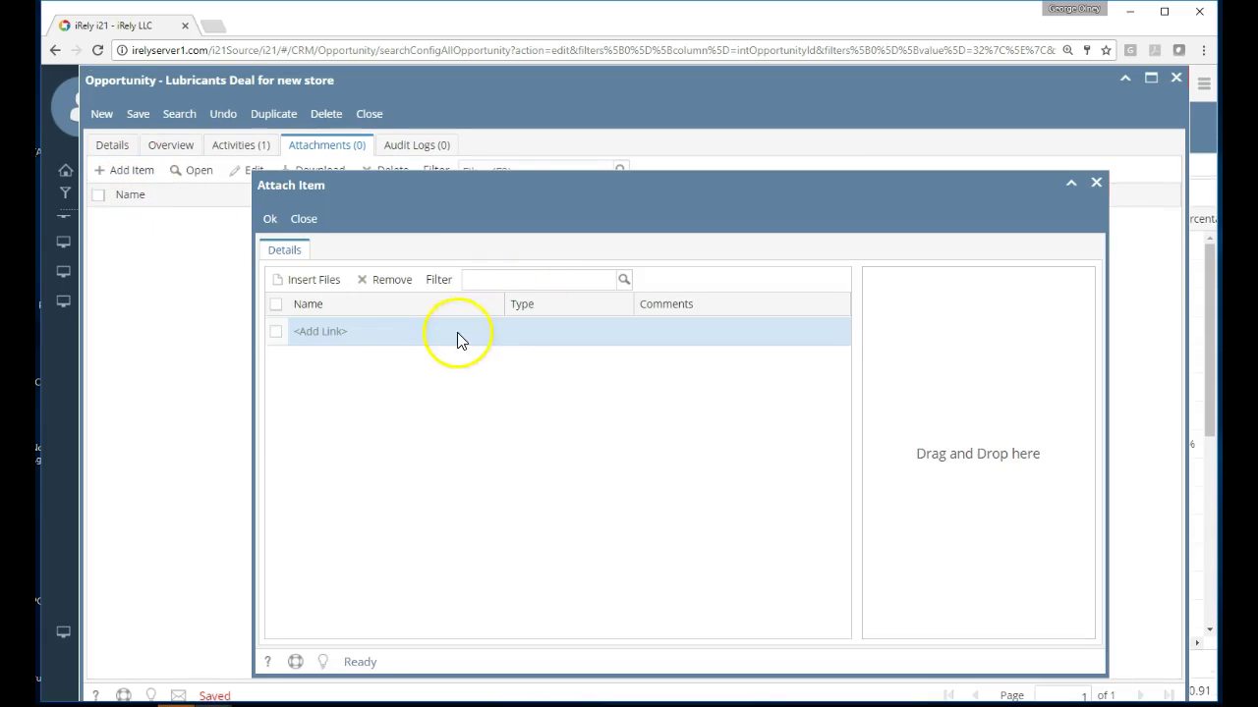
{"action": "left_click", "coordinate": [301, 220]}
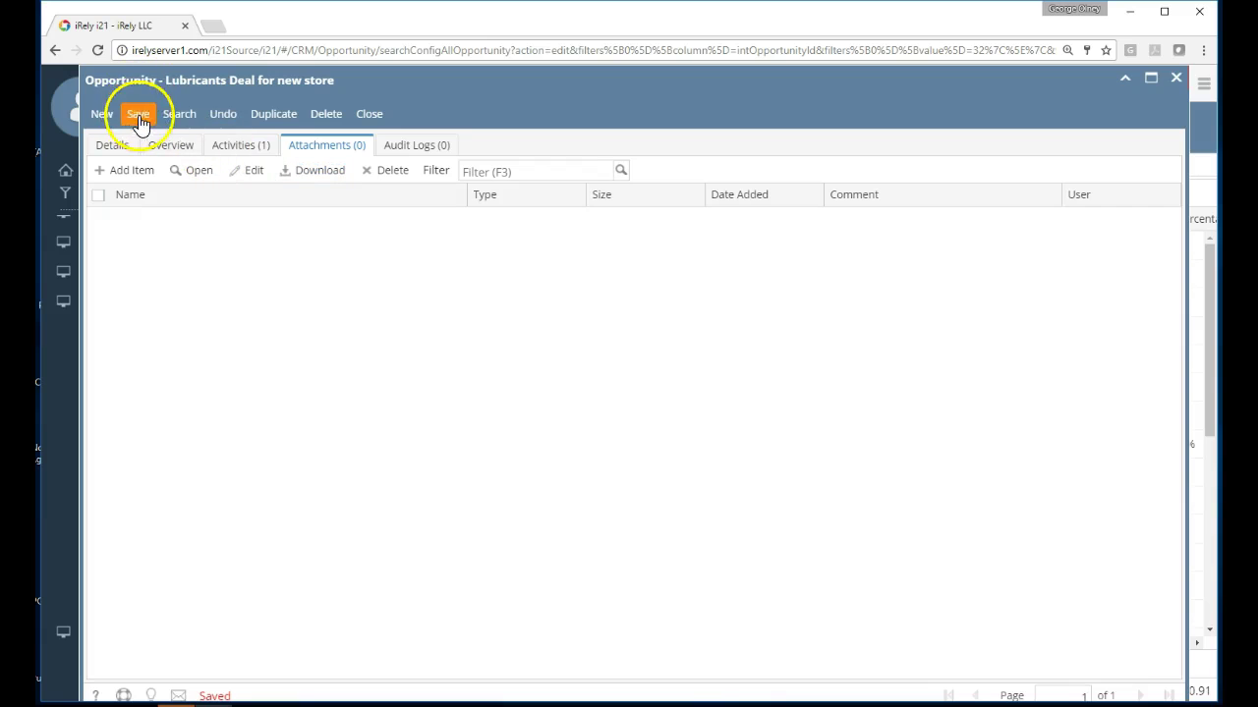
{"action": "left_click", "coordinate": [379, 118]}
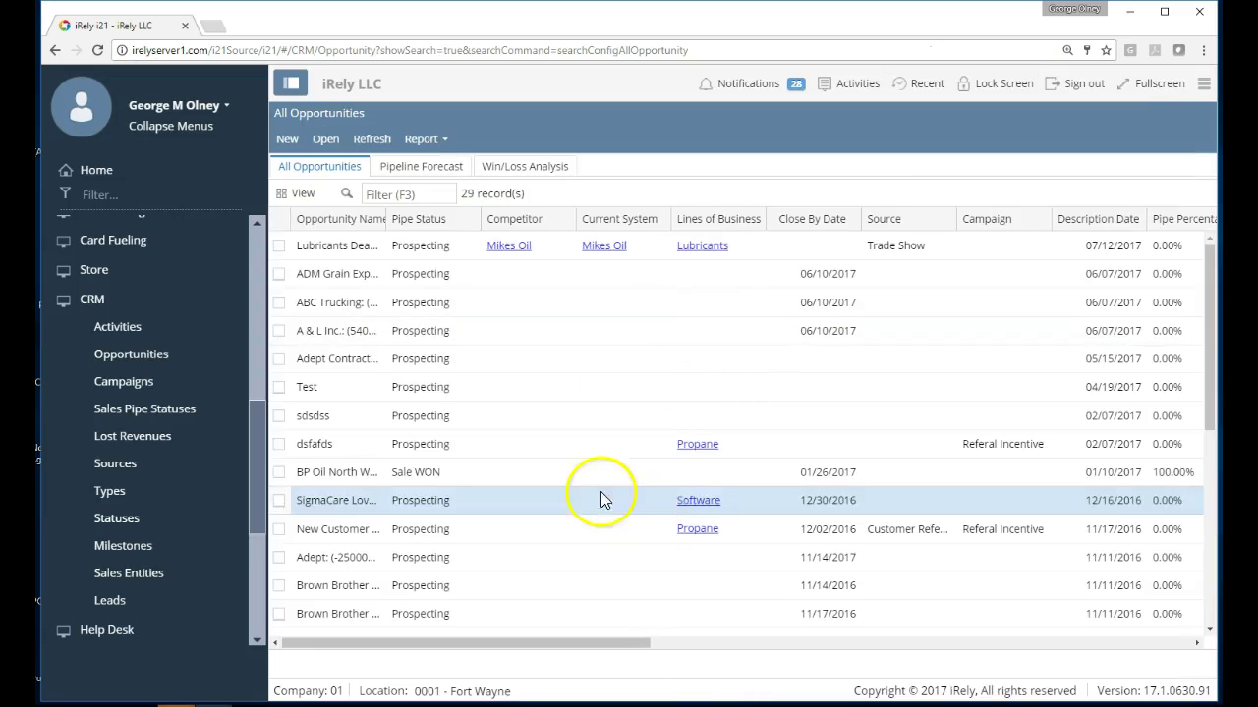
{"action": "double_click", "coordinate": [330, 245]}
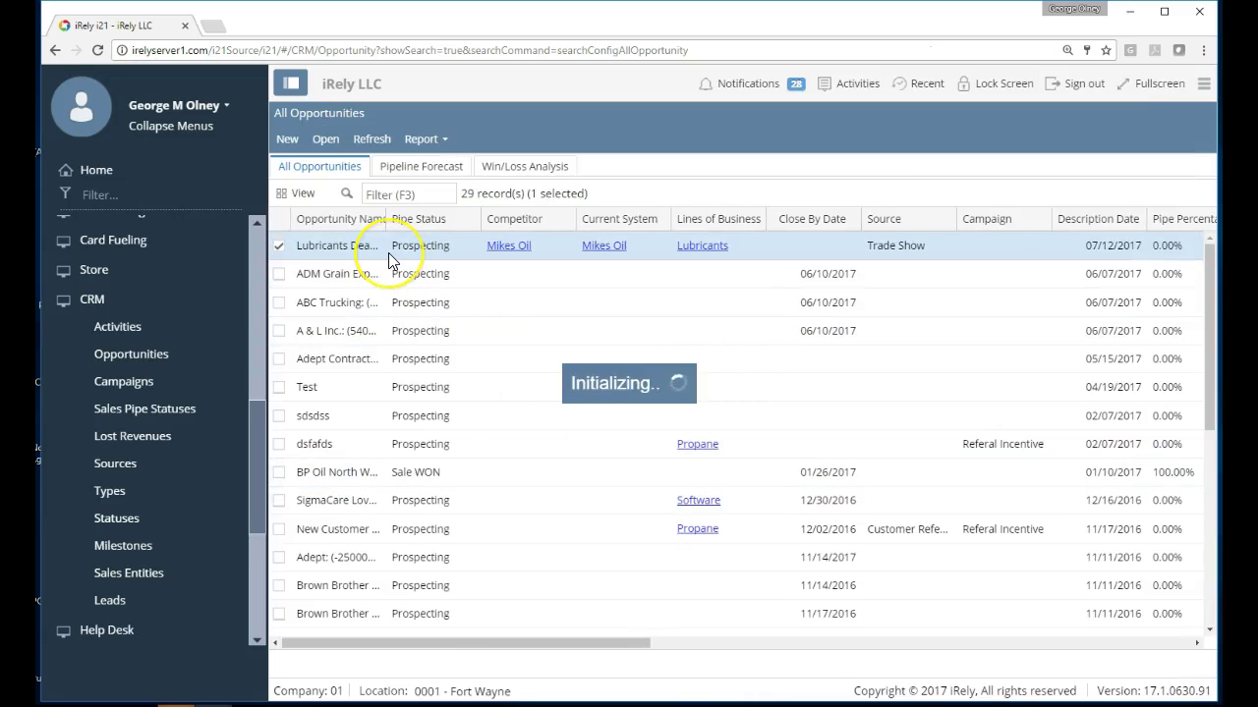